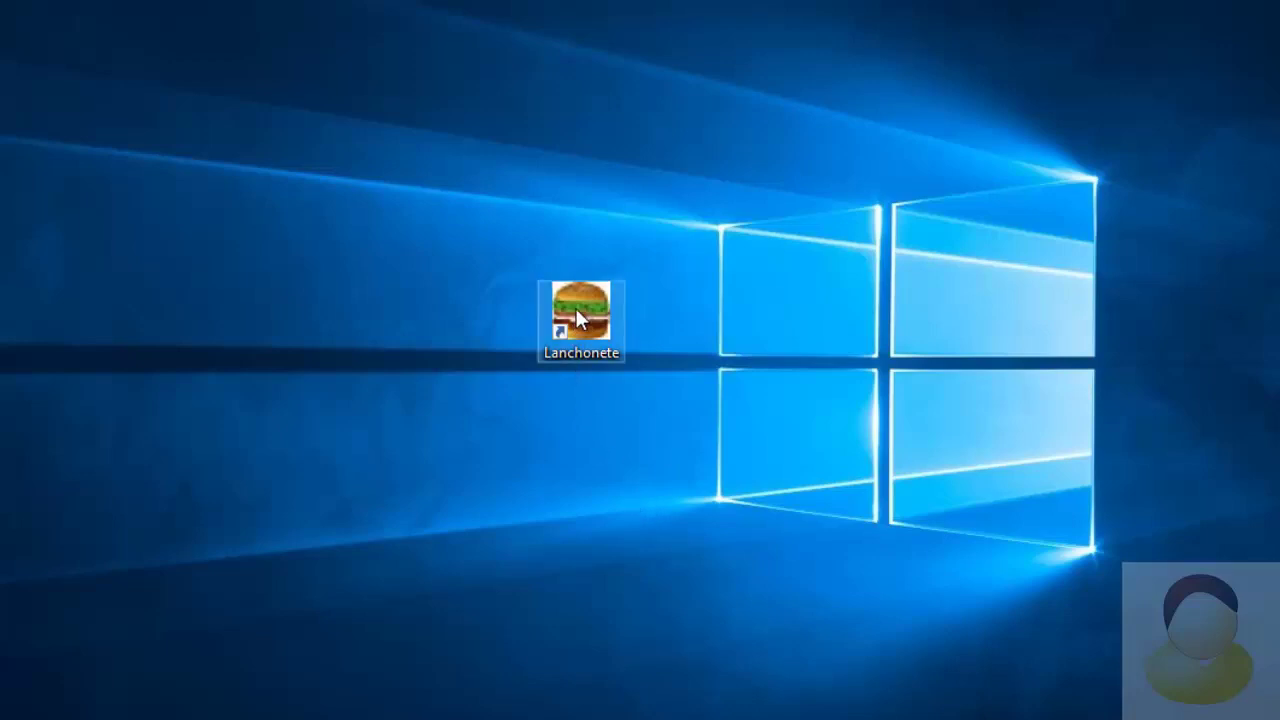
Drag the Lanchonete desktop shortcut a little to the left
left_click_drag(576, 308, 486, 337)
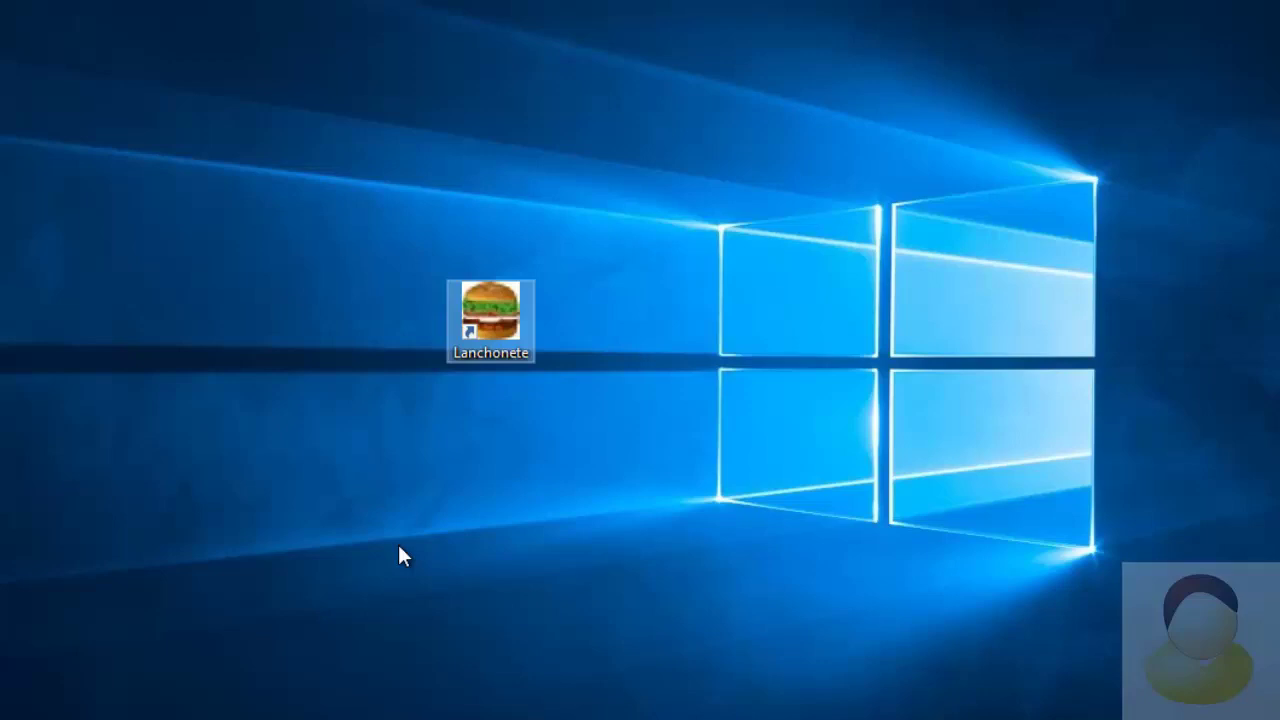
Launch the Lanchonete system, close its worksheet with FECHAR PLANILHA, and shift the form slightly left
double_click(491, 316)
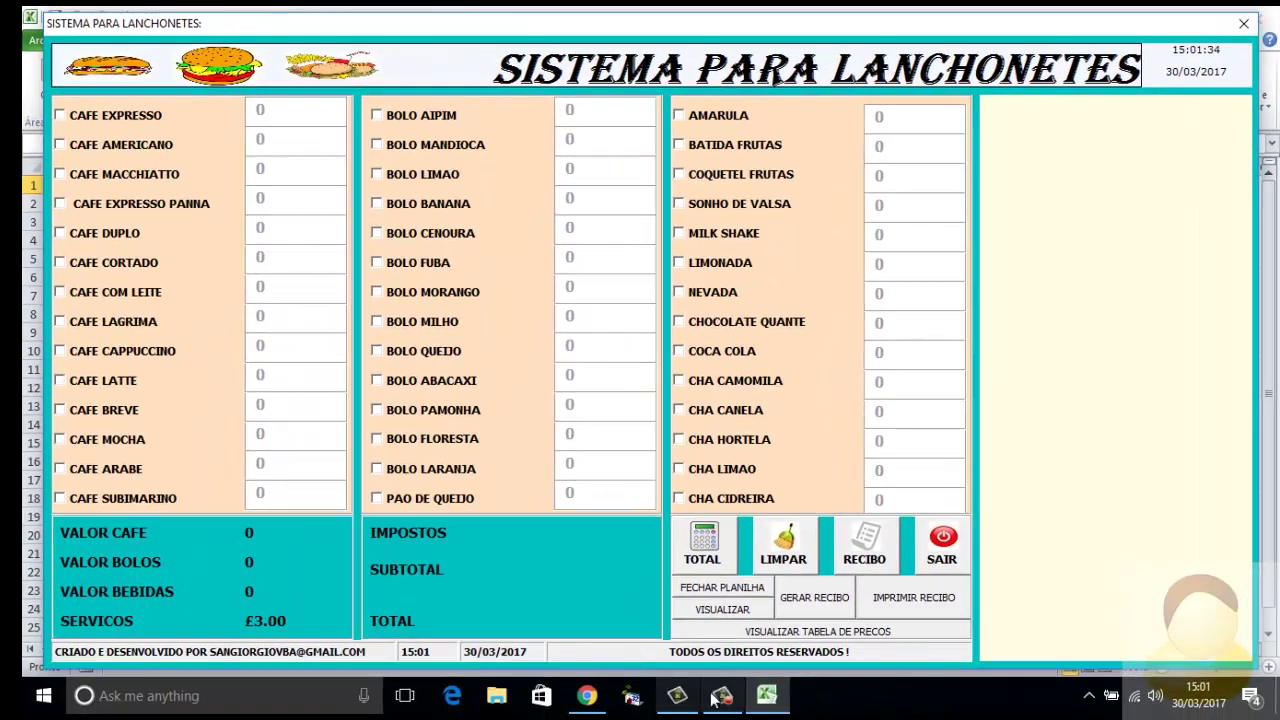
mouse_move(722, 695)
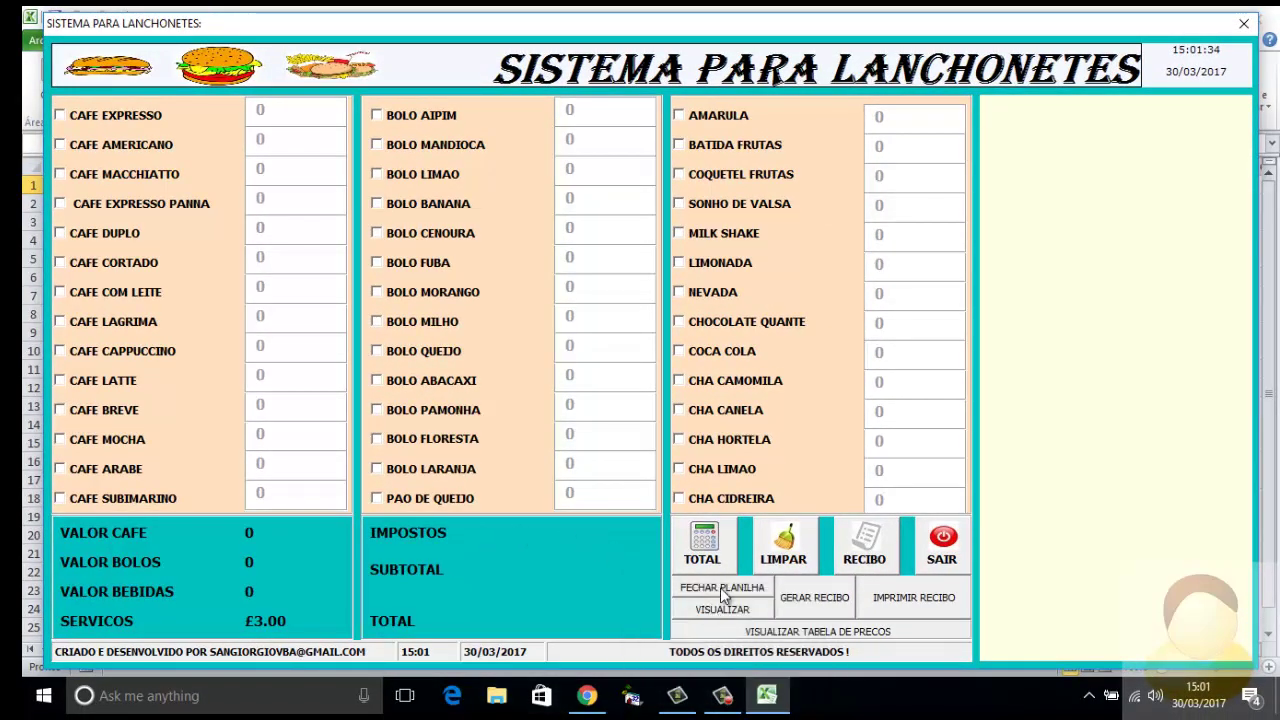
left_click(721, 588)
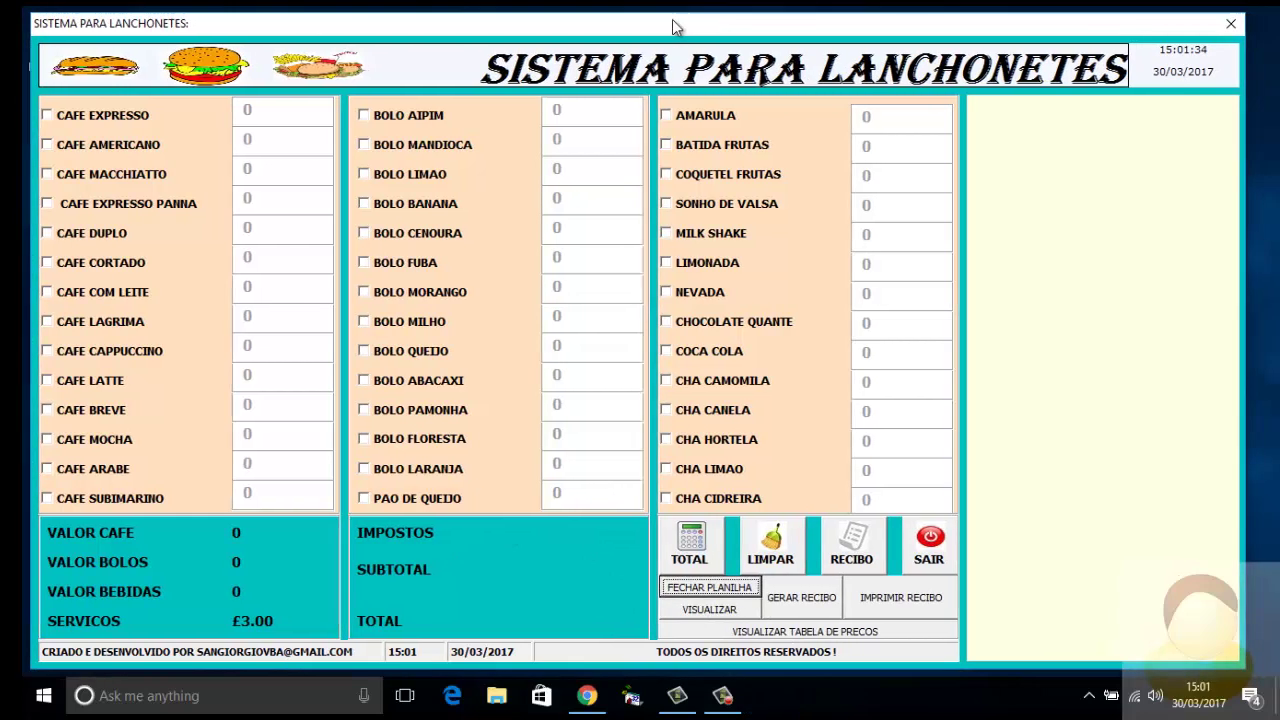
left_click_drag(685, 27, 669, 27)
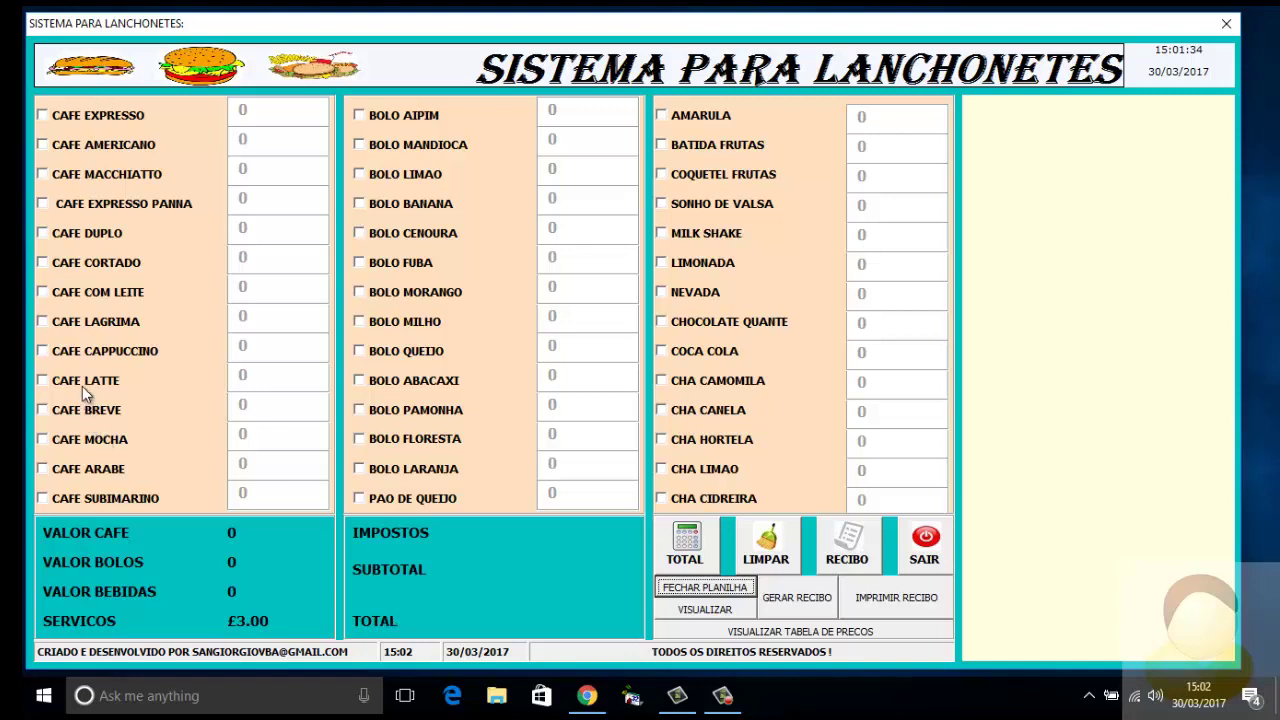
Tick CAFE DUPLO and CAFE CORTADO, set each quantity to 1, and recalculate the total to £3.03
left_click(77, 232)
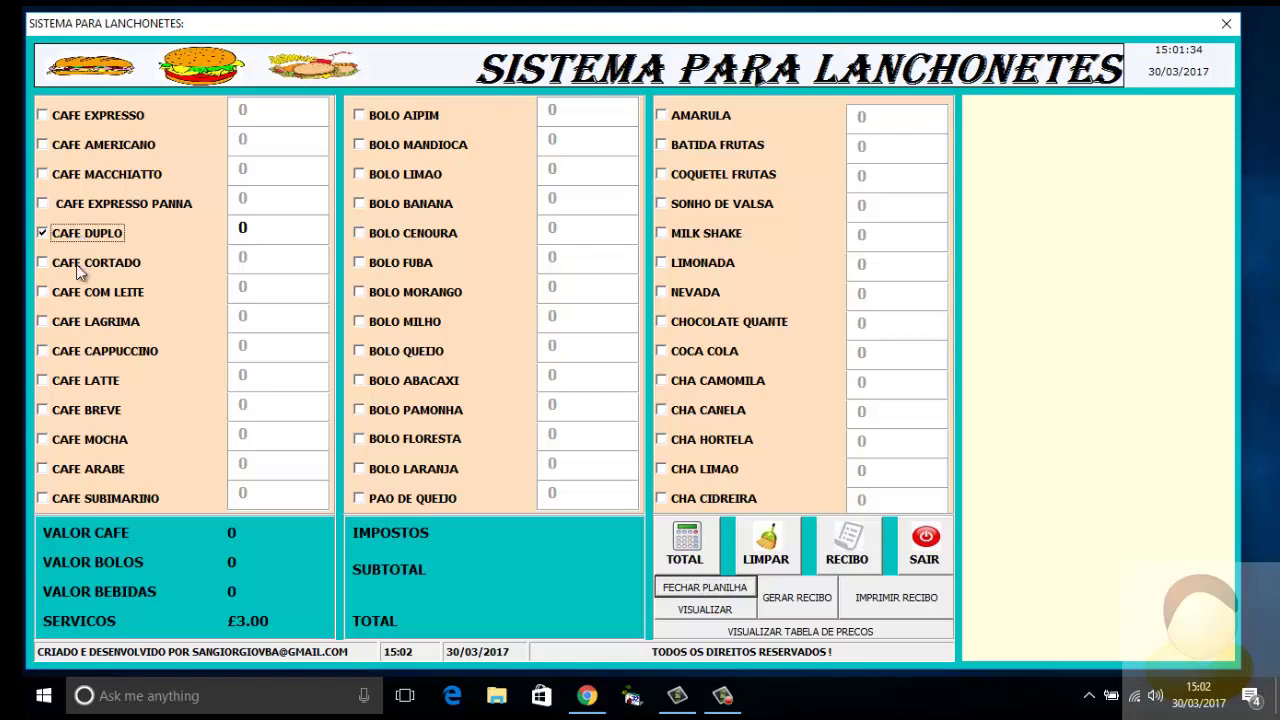
left_click(76, 264)
left_click(687, 543)
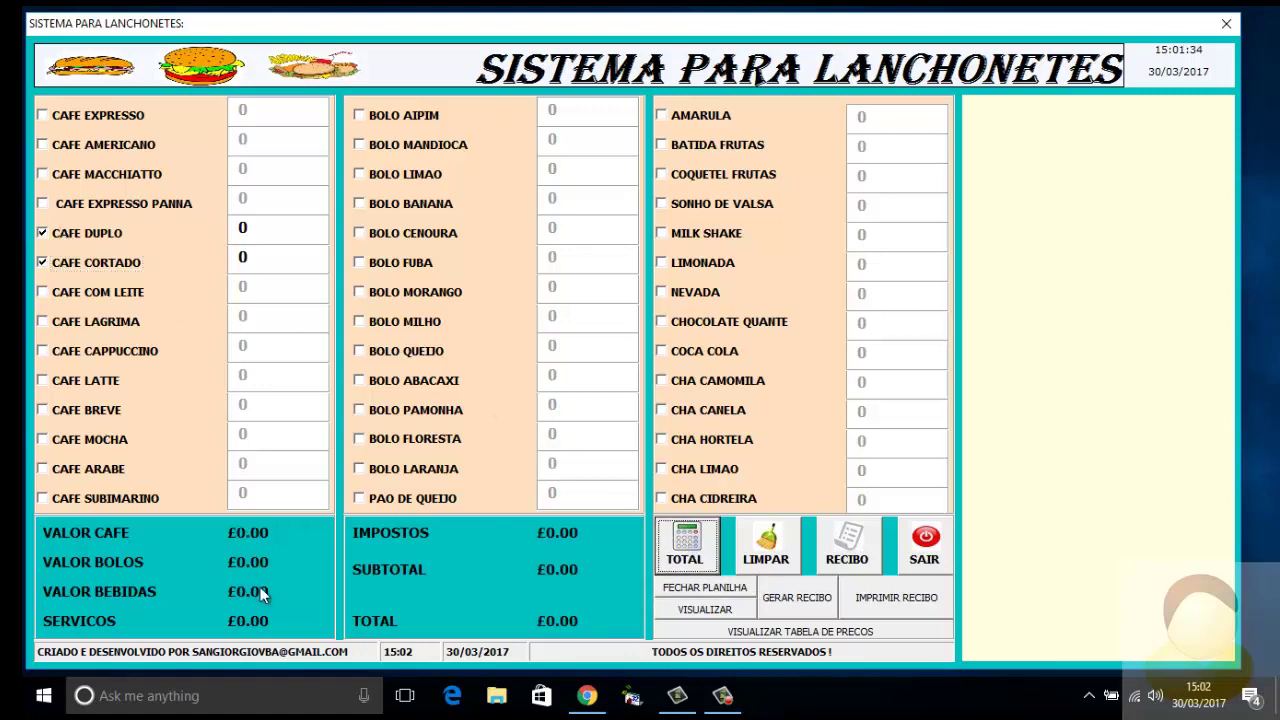
left_click(253, 229)
type("1")
left_click(248, 258)
type("1")
left_click(678, 548)
left_click(829, 632)
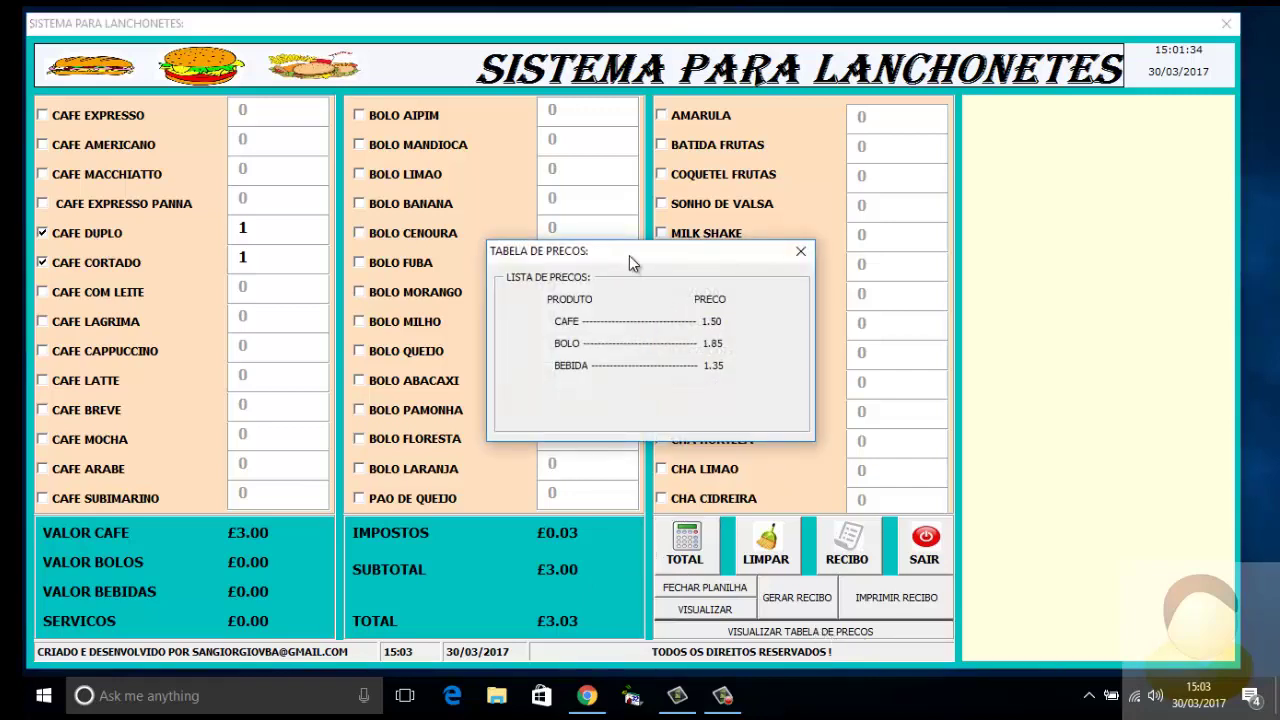
mouse_move(695, 253)
left_mouse_down()
mouse_move(903, 296)
mouse_move(1108, 125)
left_mouse_up()
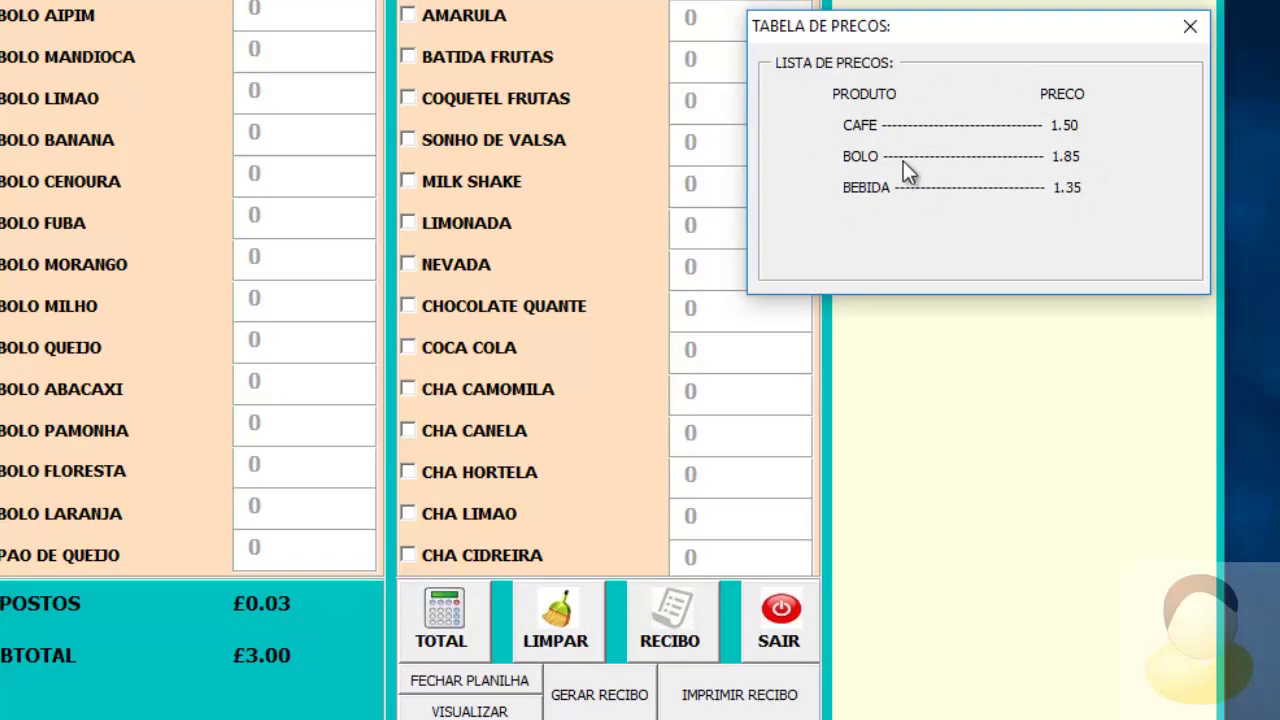
left_click(1190, 26)
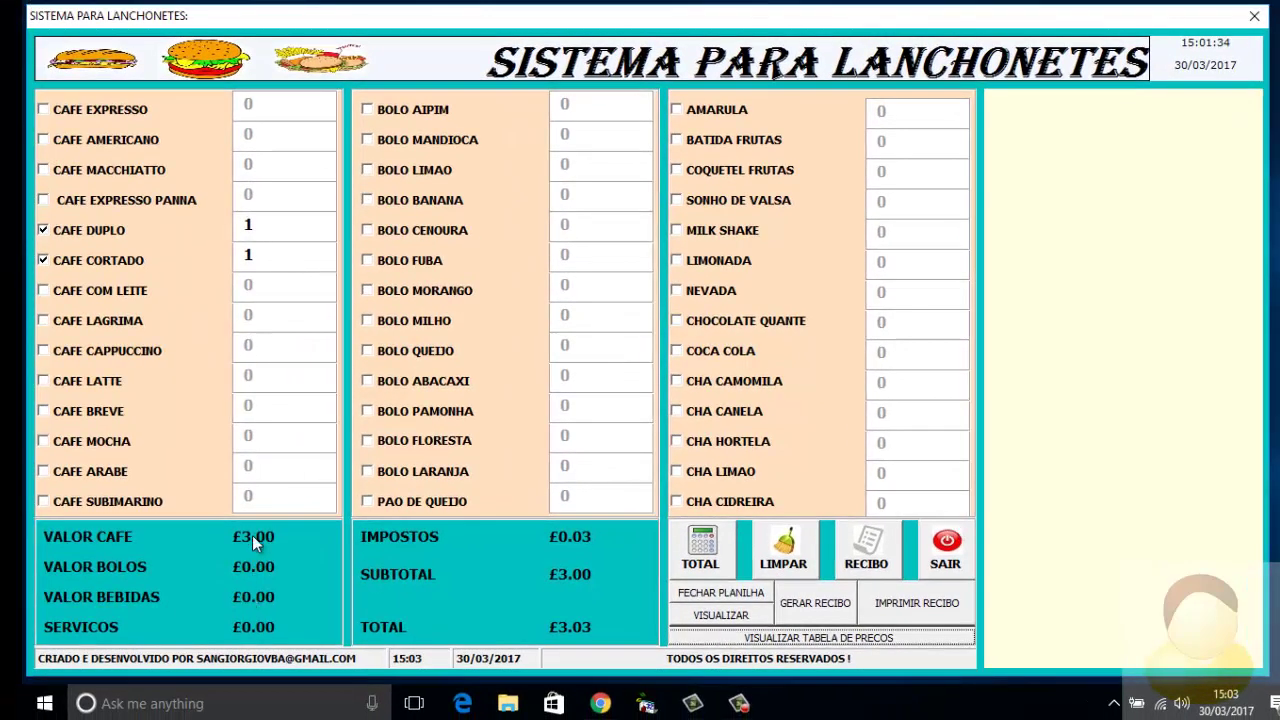
Add two BOLO CENOURA and two BOLO MORANGO, then recalculate the total
left_click(413, 231)
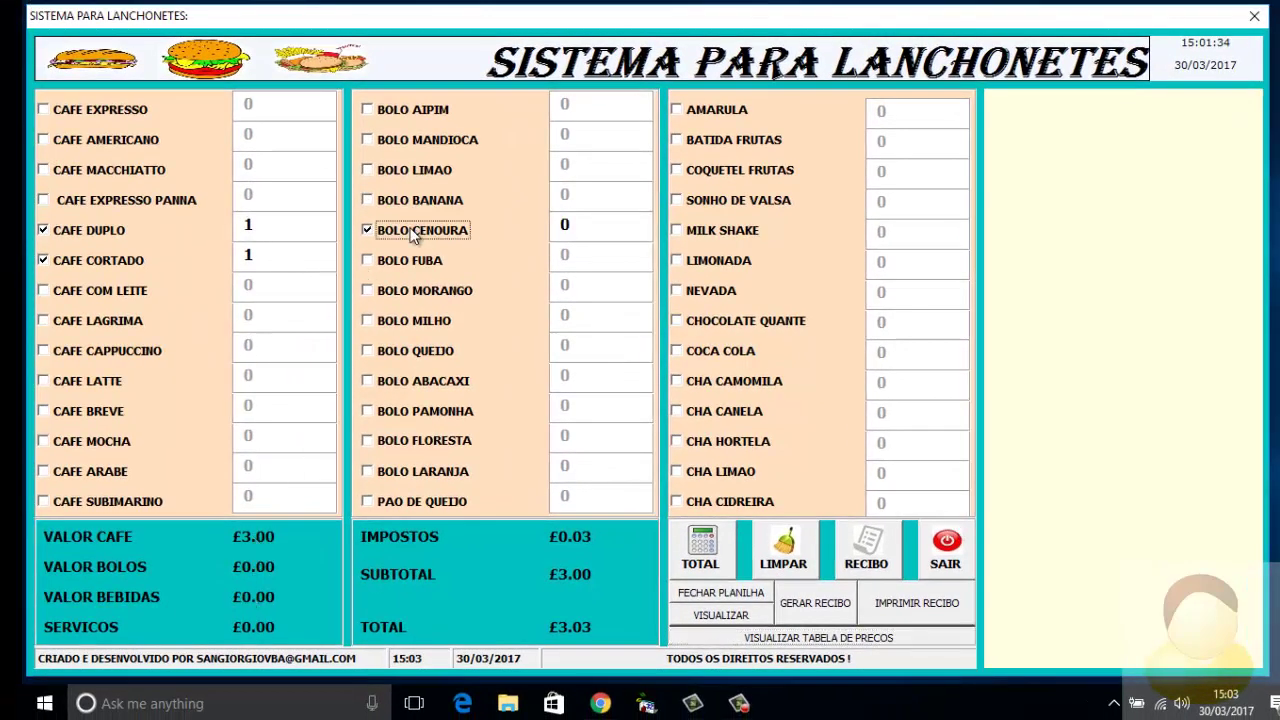
left_click(573, 228)
type("2")
left_click(423, 289)
left_click(572, 285)
type("2")
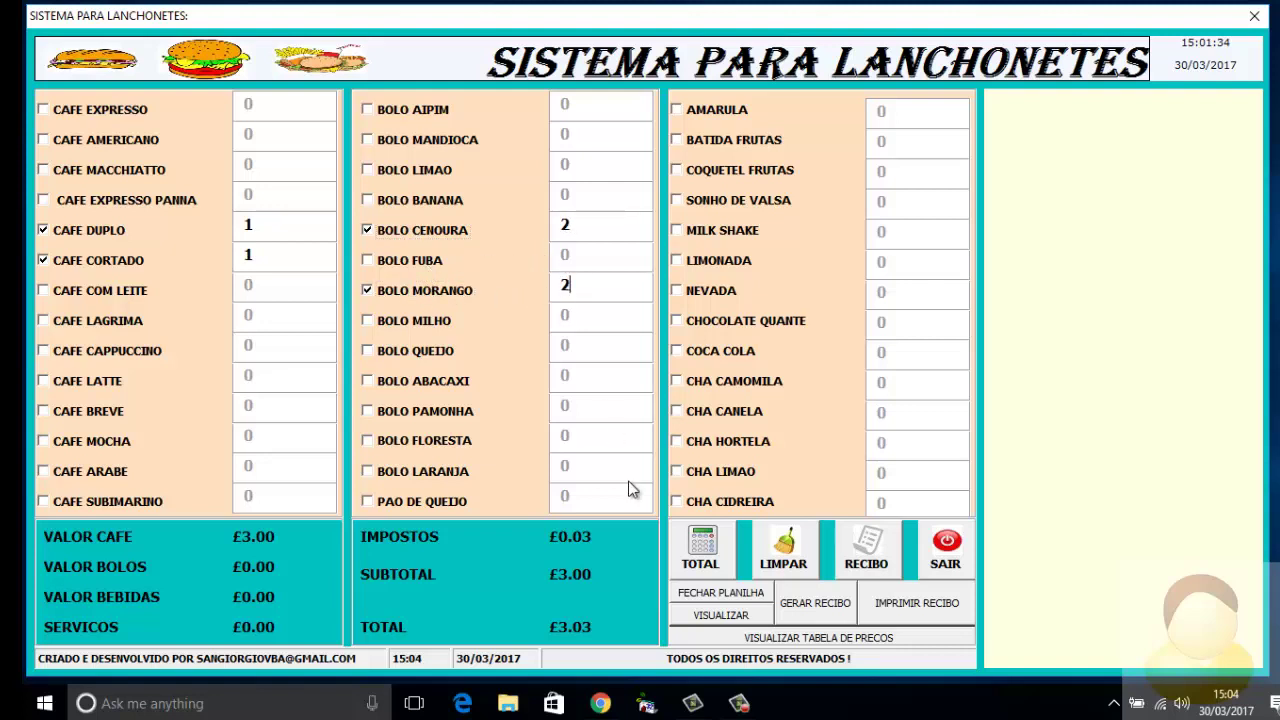
left_click(703, 557)
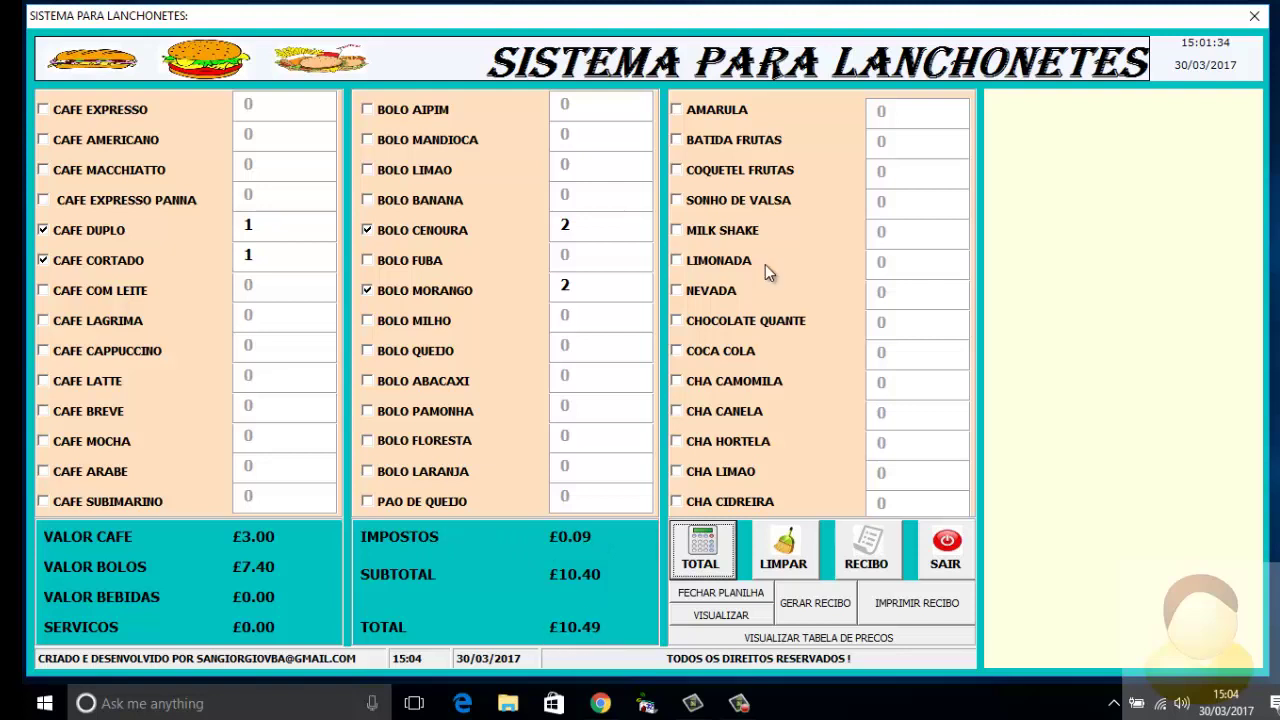
Add five MILK SHAKE and five LIMONADA, bringing the total to £24.10
left_click(730, 261)
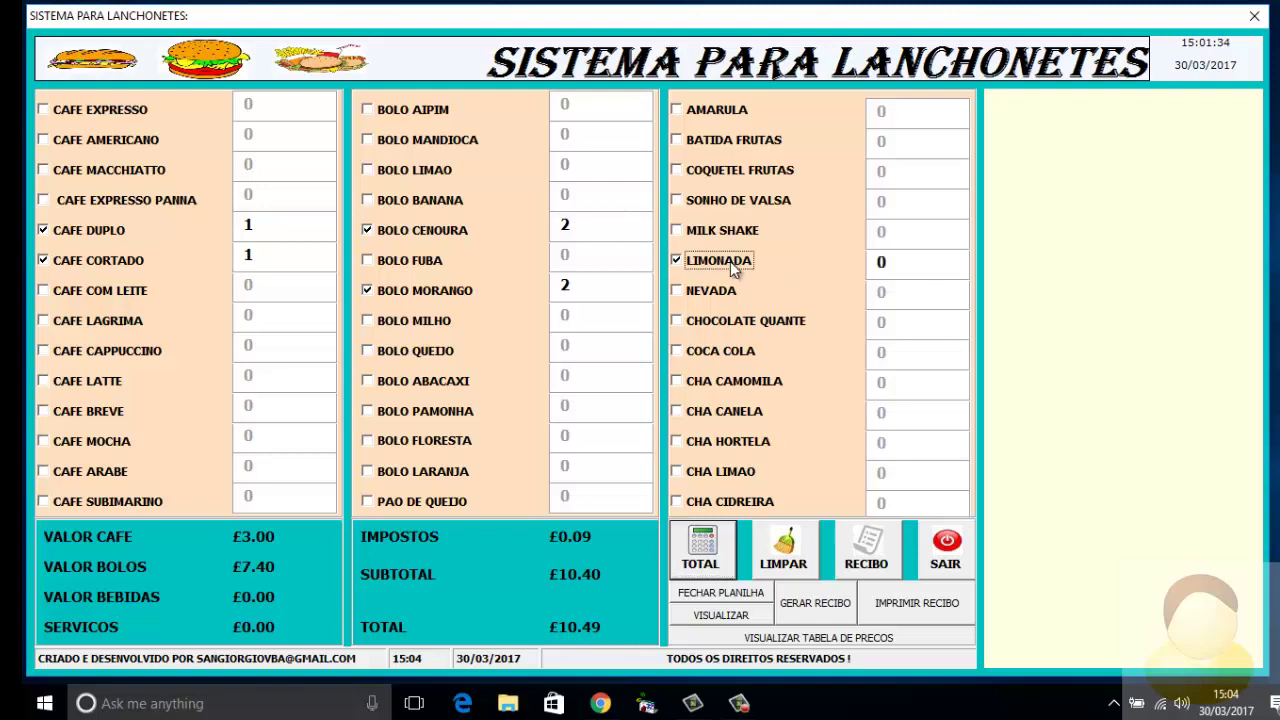
left_click(710, 230)
left_click(904, 235)
type("5")
left_click(906, 262)
type("5")
left_click(705, 560)
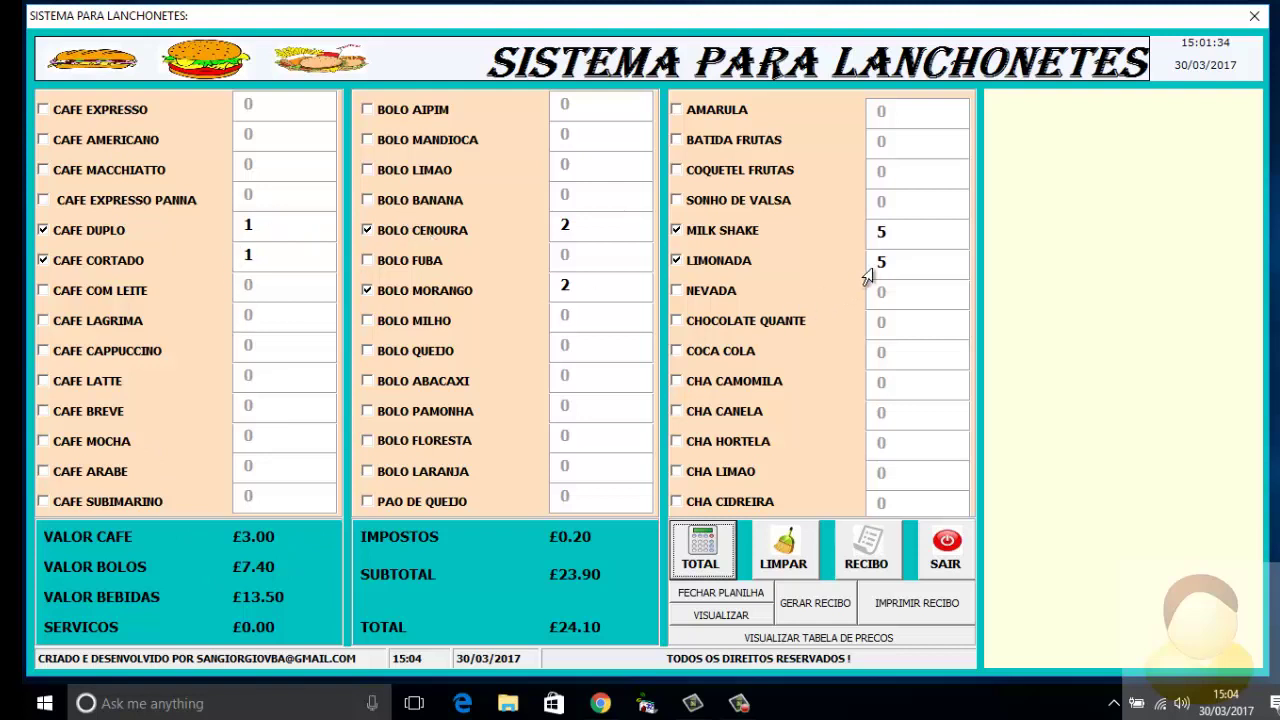
Untick LIMONADA, recalculate the total to £17.30, then reset the form with LIMPAR
left_click(724, 260)
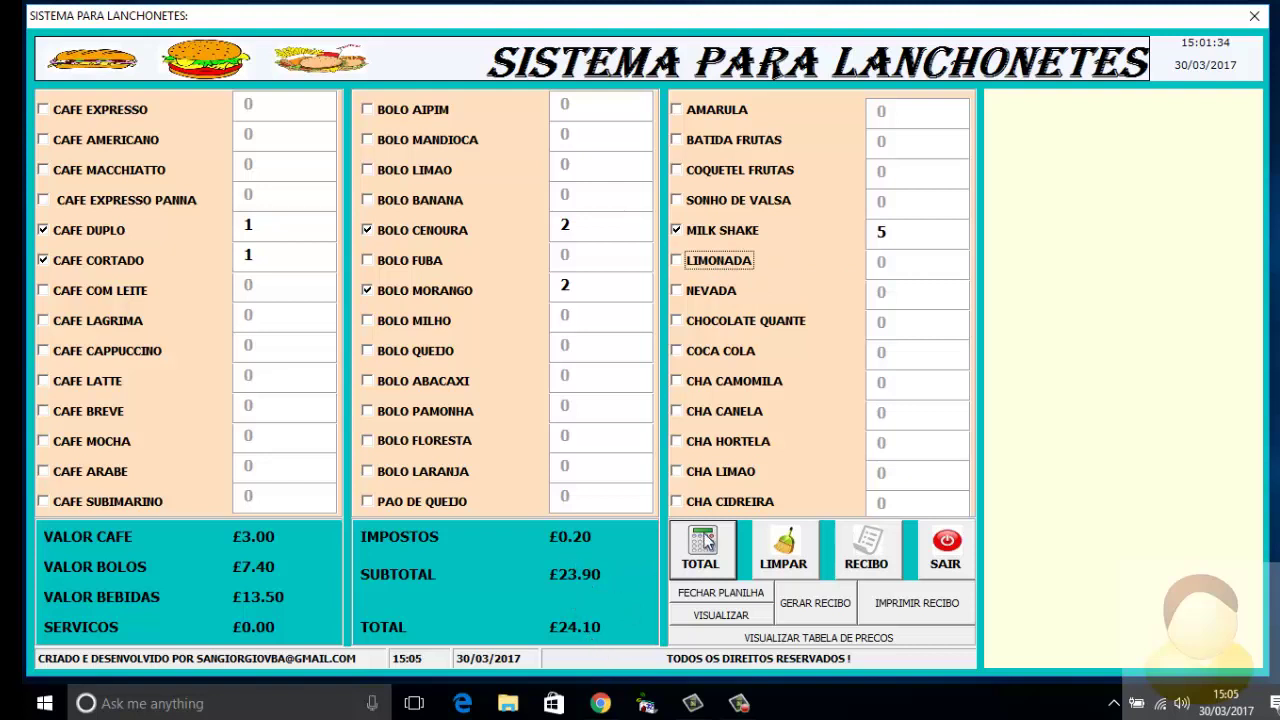
left_click(708, 546)
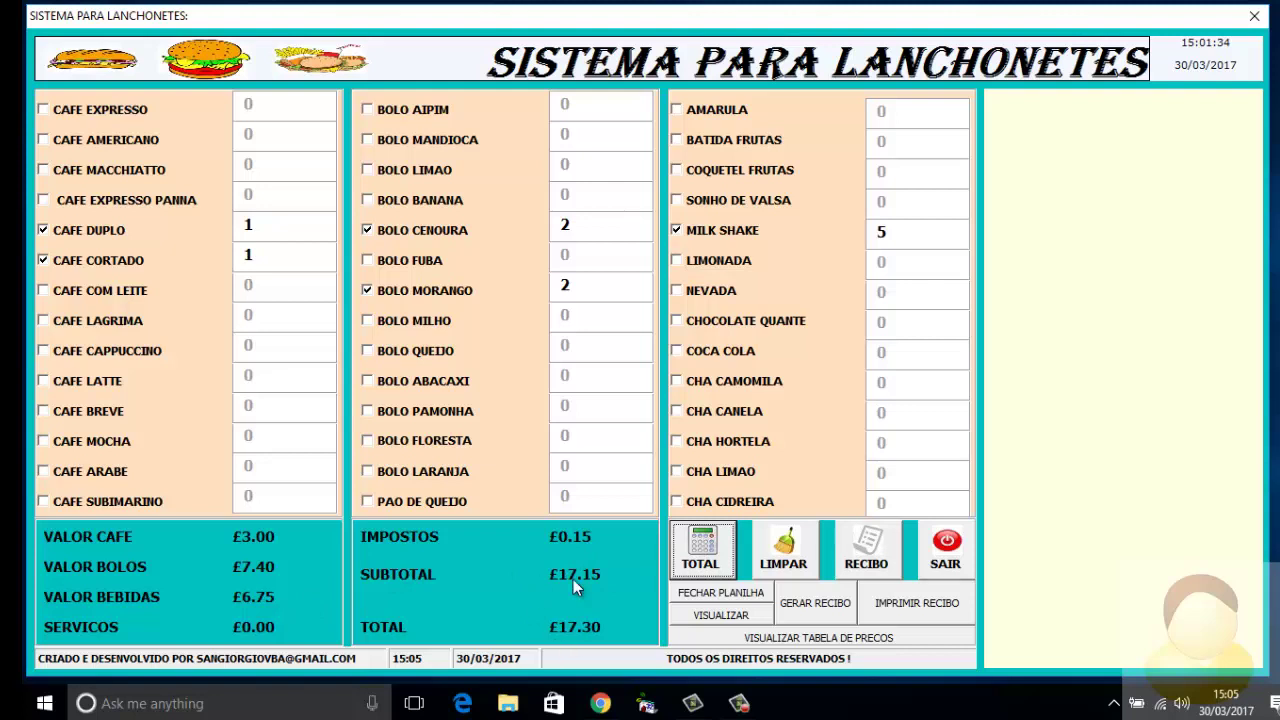
left_click(785, 548)
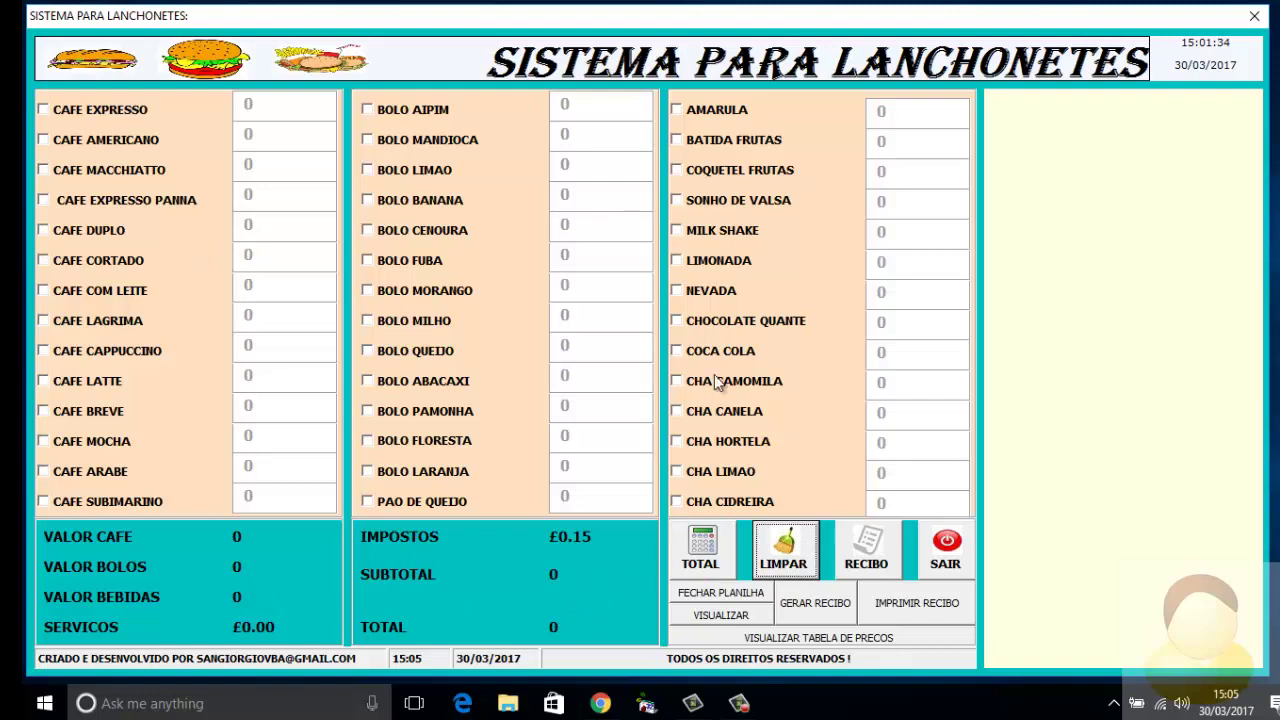
Add CAFE DUPLO and CAFE CORTADO at quantity 4 each
left_click(86, 230)
left_click(281, 227)
type("4")
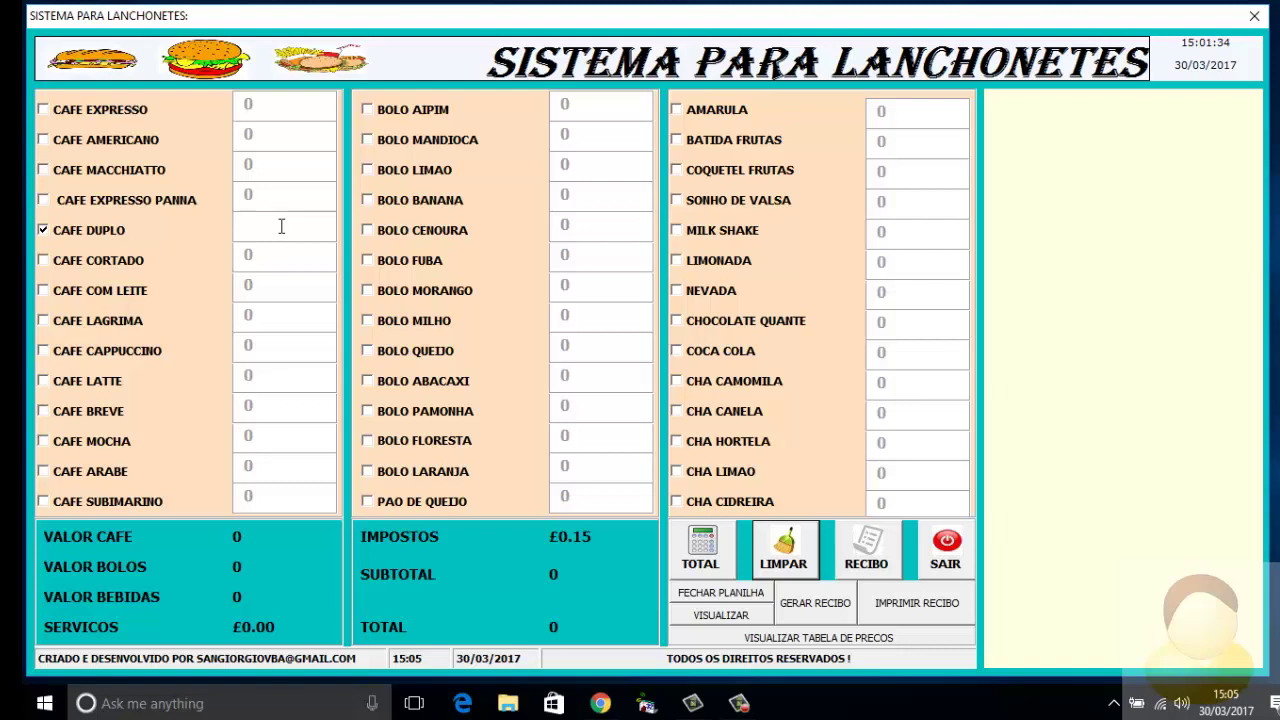
left_click(44, 260)
left_click(272, 256)
type("4")
Add BOLO MORANGO and BOLO MILHO at quantity 5 each
left_click(462, 289)
left_click(589, 284)
type("5")
left_click(443, 321)
left_click(574, 316)
type("5")
Add CHOCOLATE QUANTE and LIMONADA at 6 each and calculate the £47.10 total
left_click(723, 321)
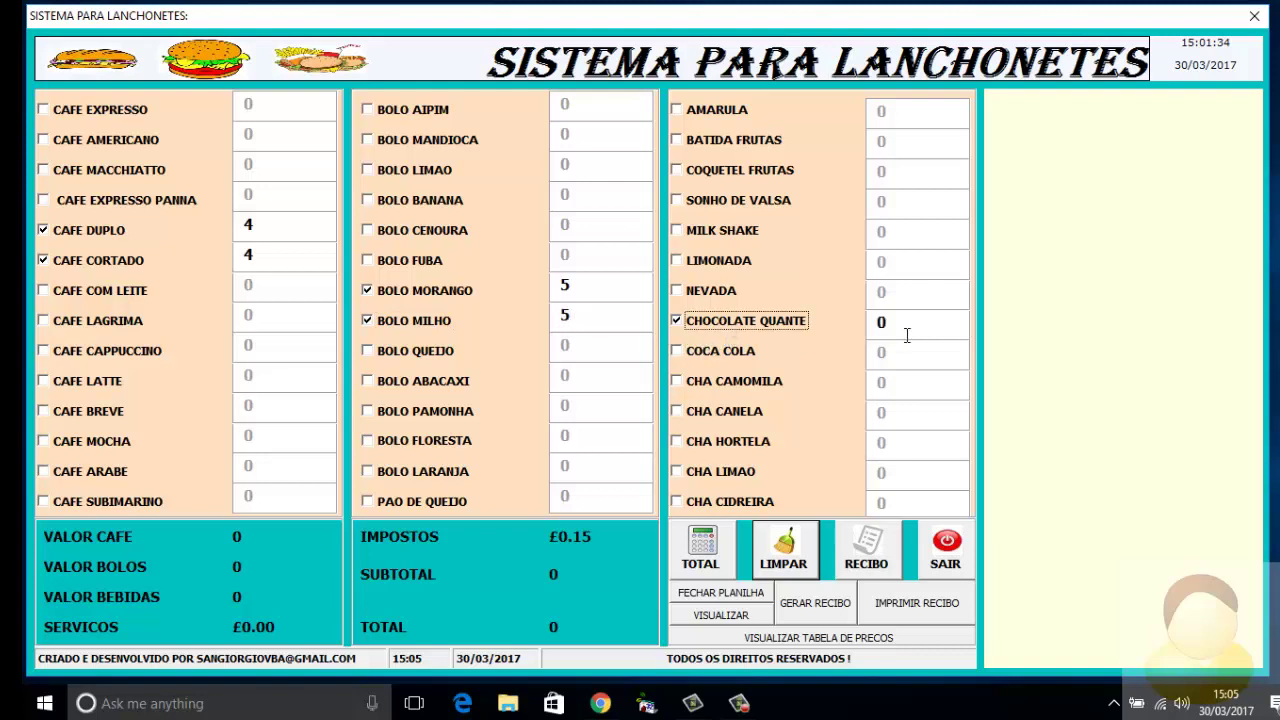
left_click(912, 325)
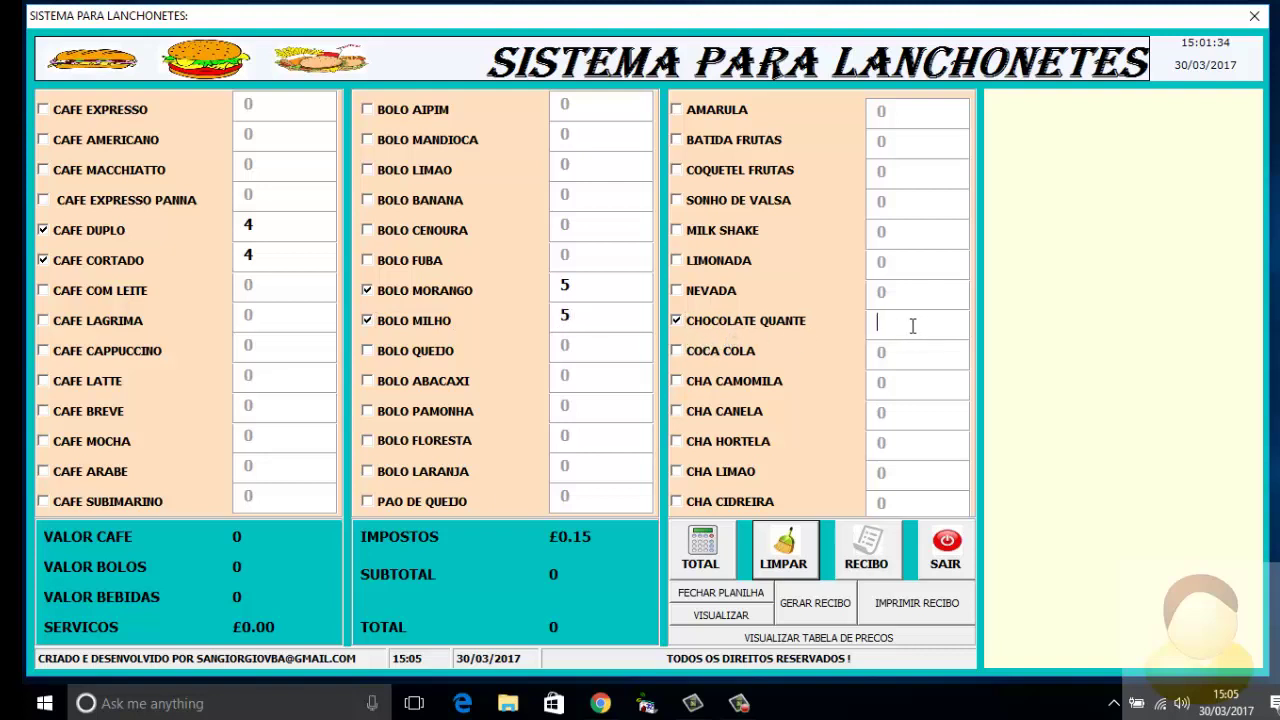
type("6")
left_click(762, 260)
left_click(890, 260)
left_click(703, 562)
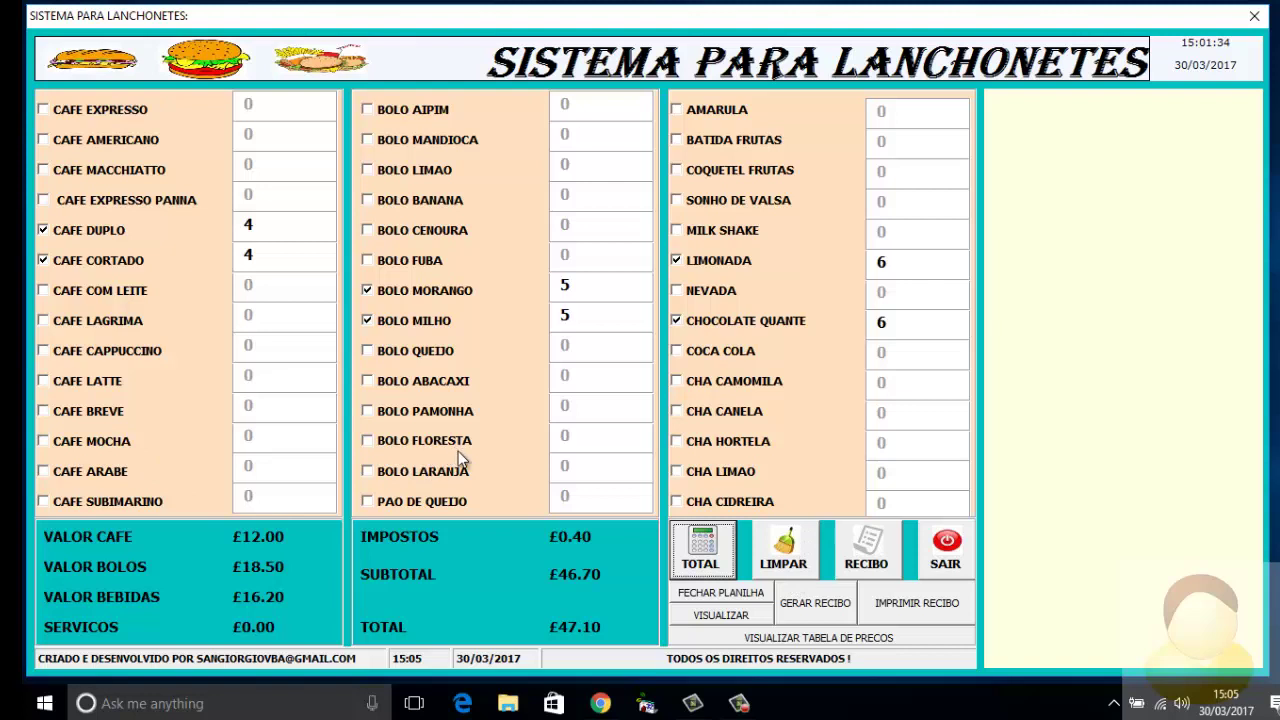
left_click(873, 567)
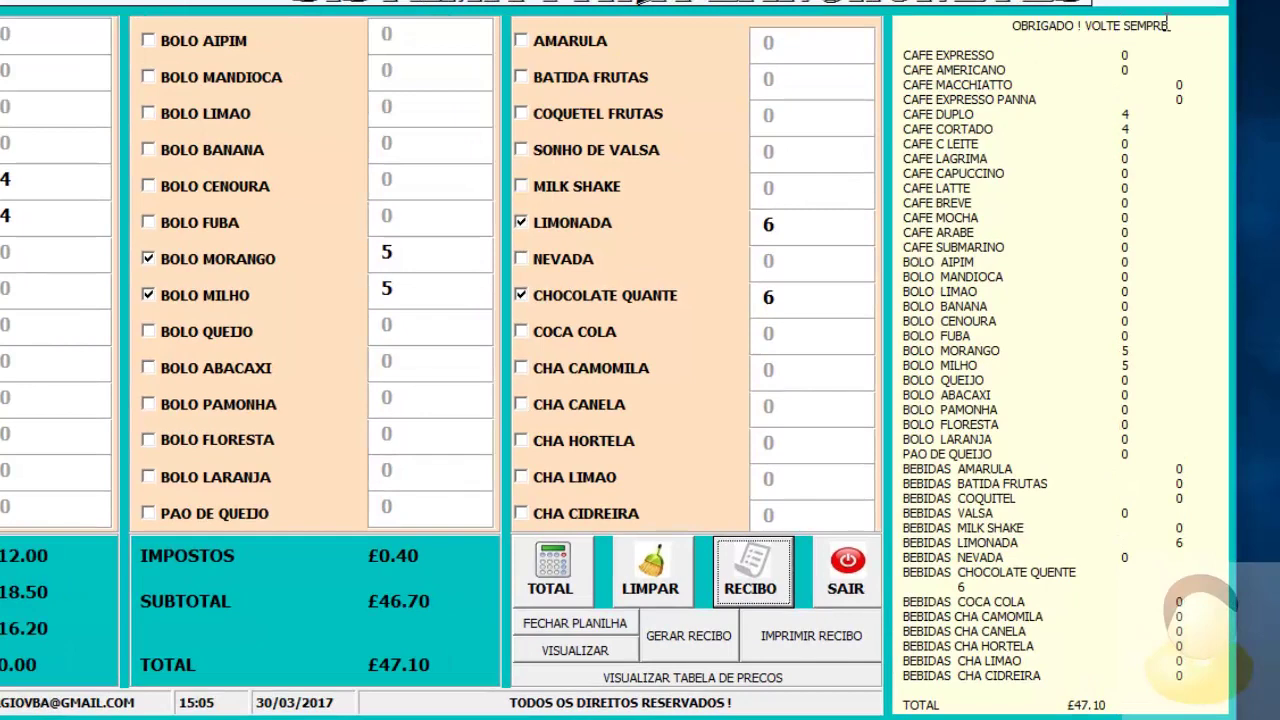
left_click_drag(1013, 395, 981, 680)
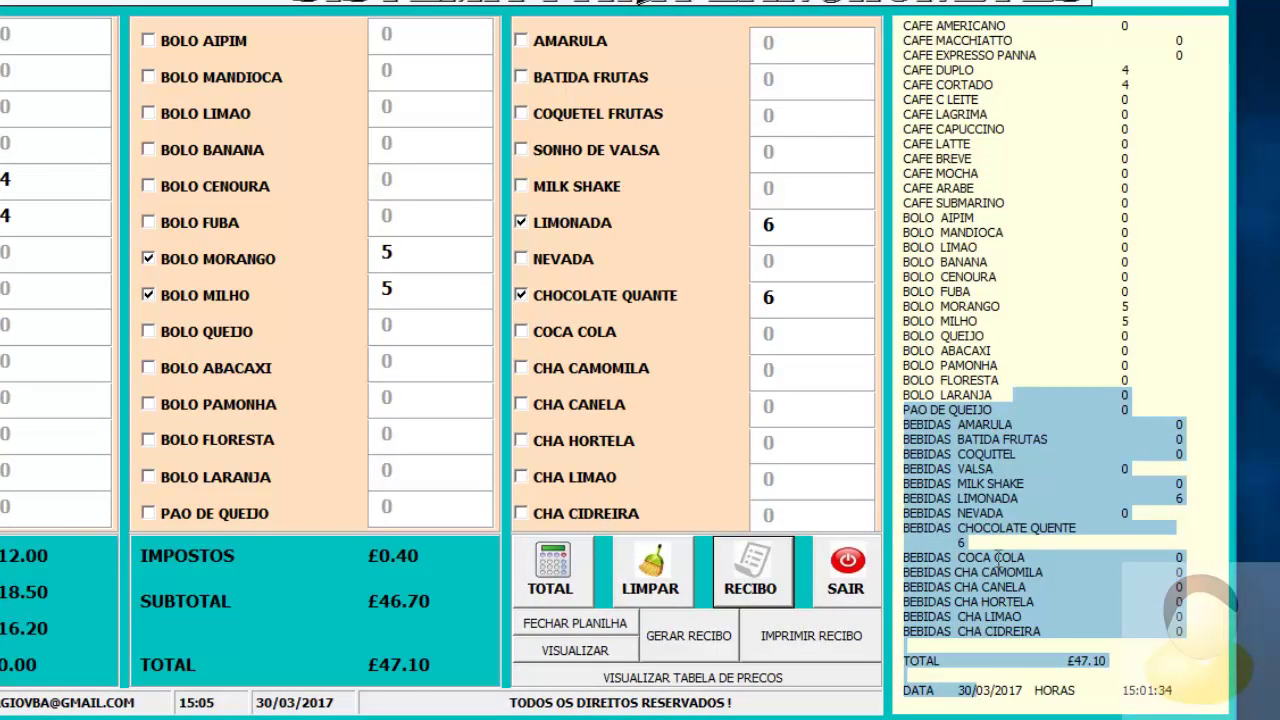
left_click_drag(1067, 658, 1010, 18)
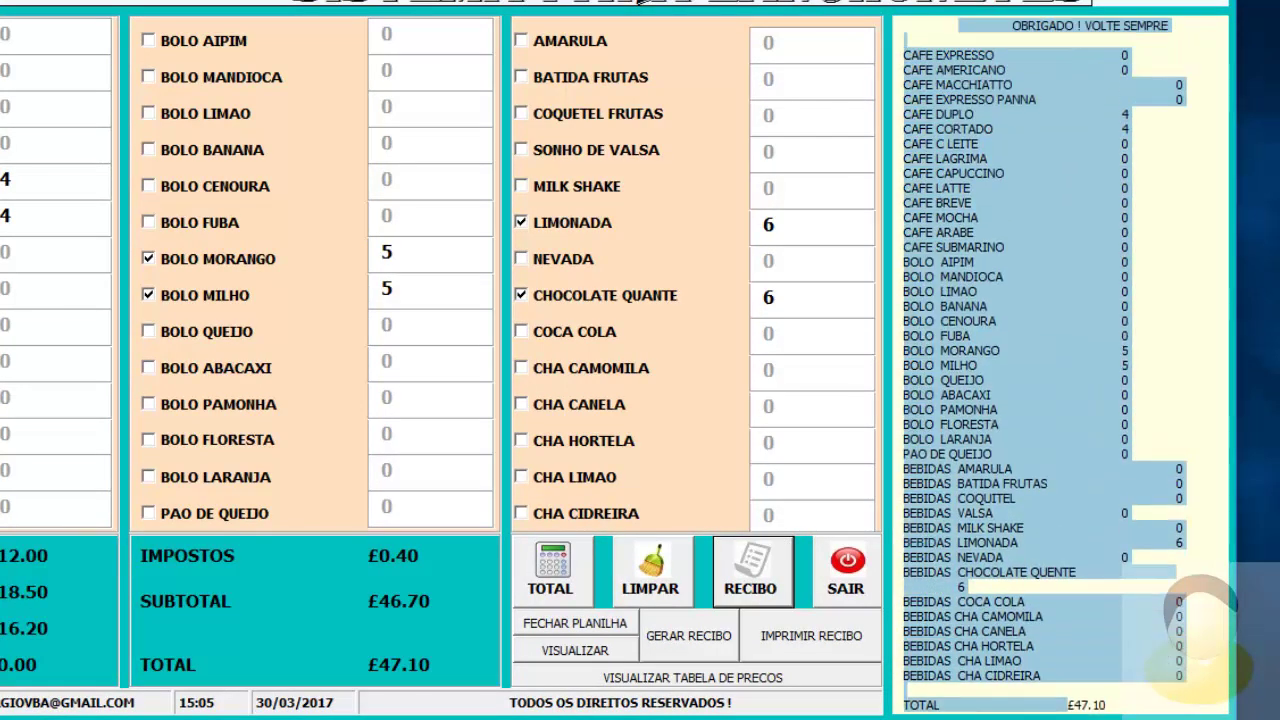
left_click(975, 100)
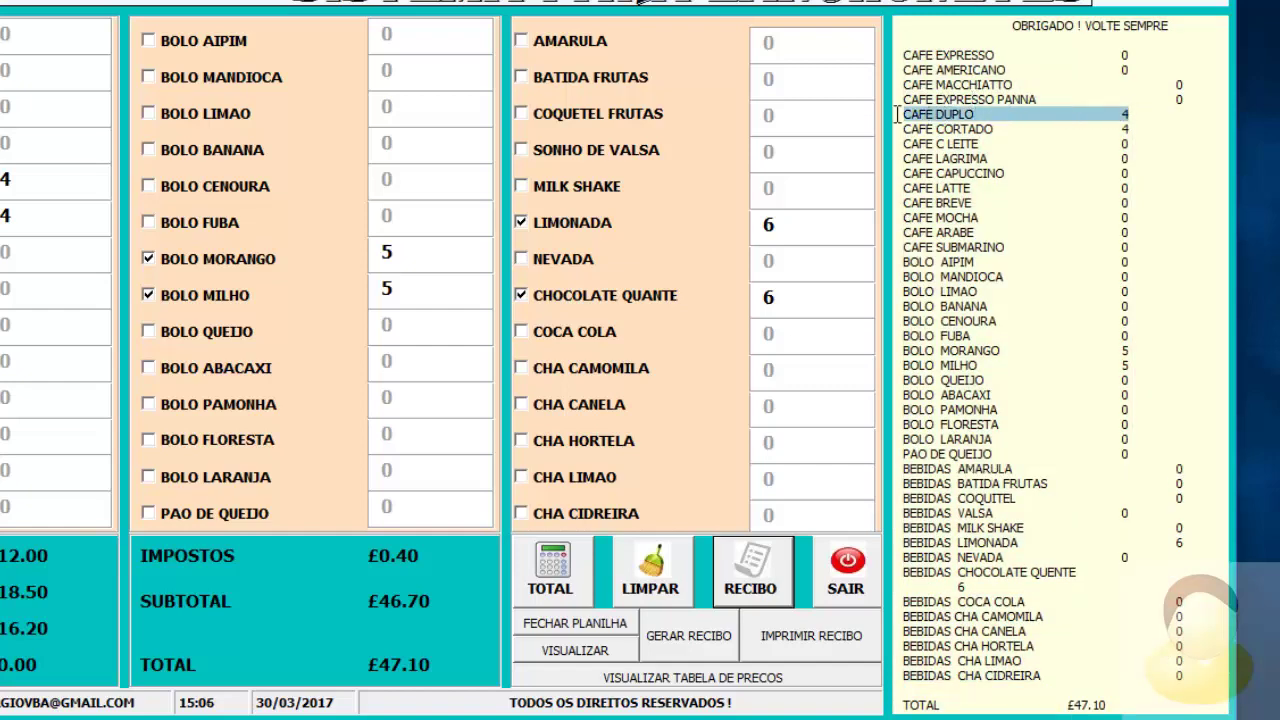
left_click_drag(1135, 110, 896, 114)
left_click_drag(1132, 128, 918, 133)
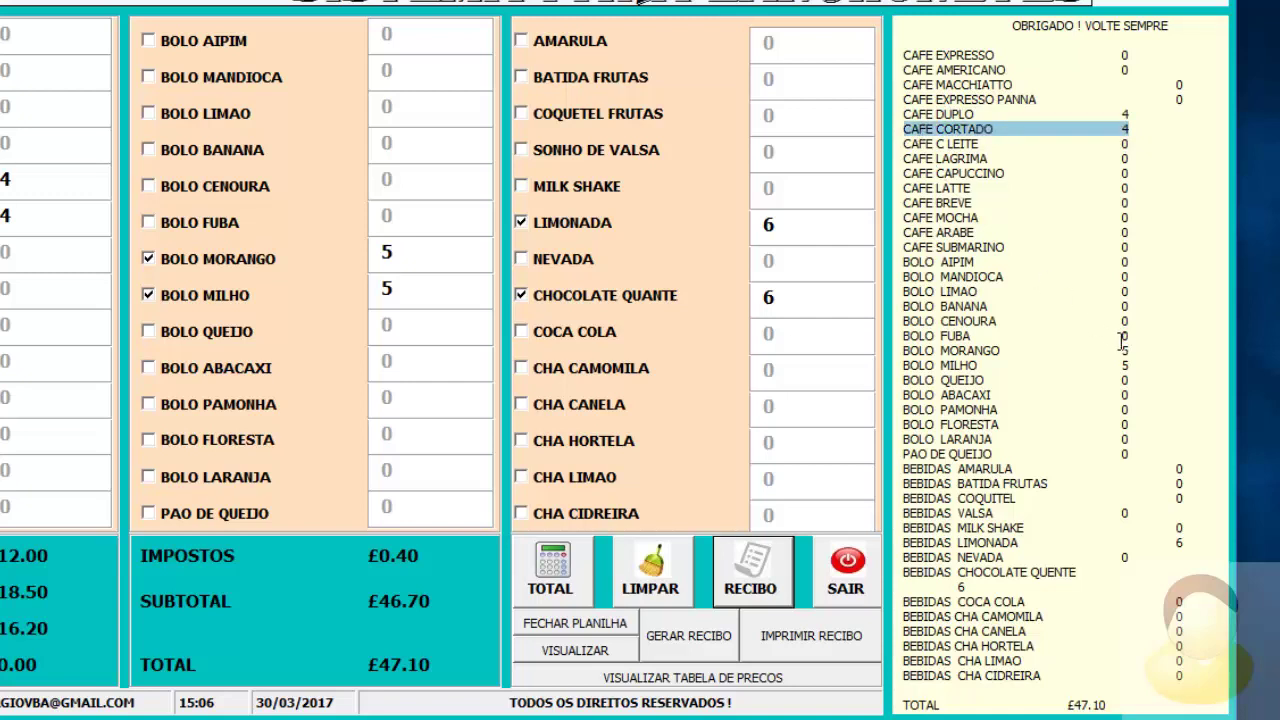
left_click_drag(1137, 347, 905, 350)
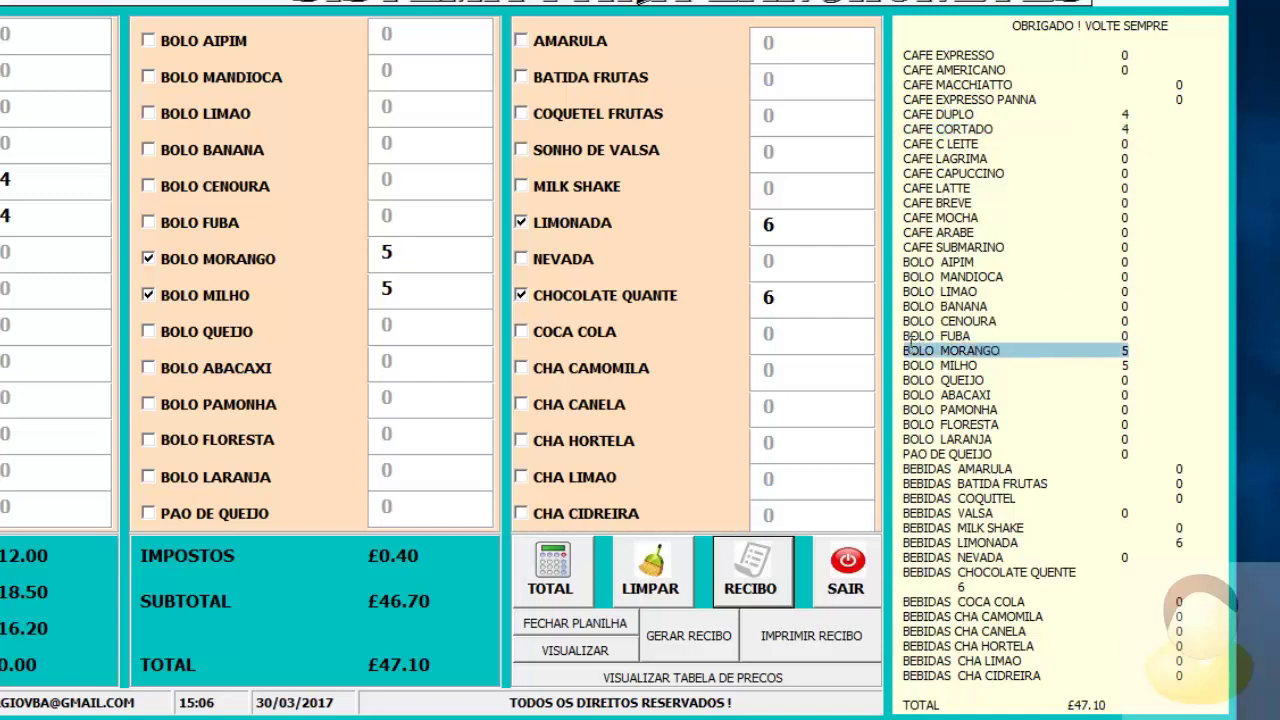
left_click_drag(1145, 363, 903, 360)
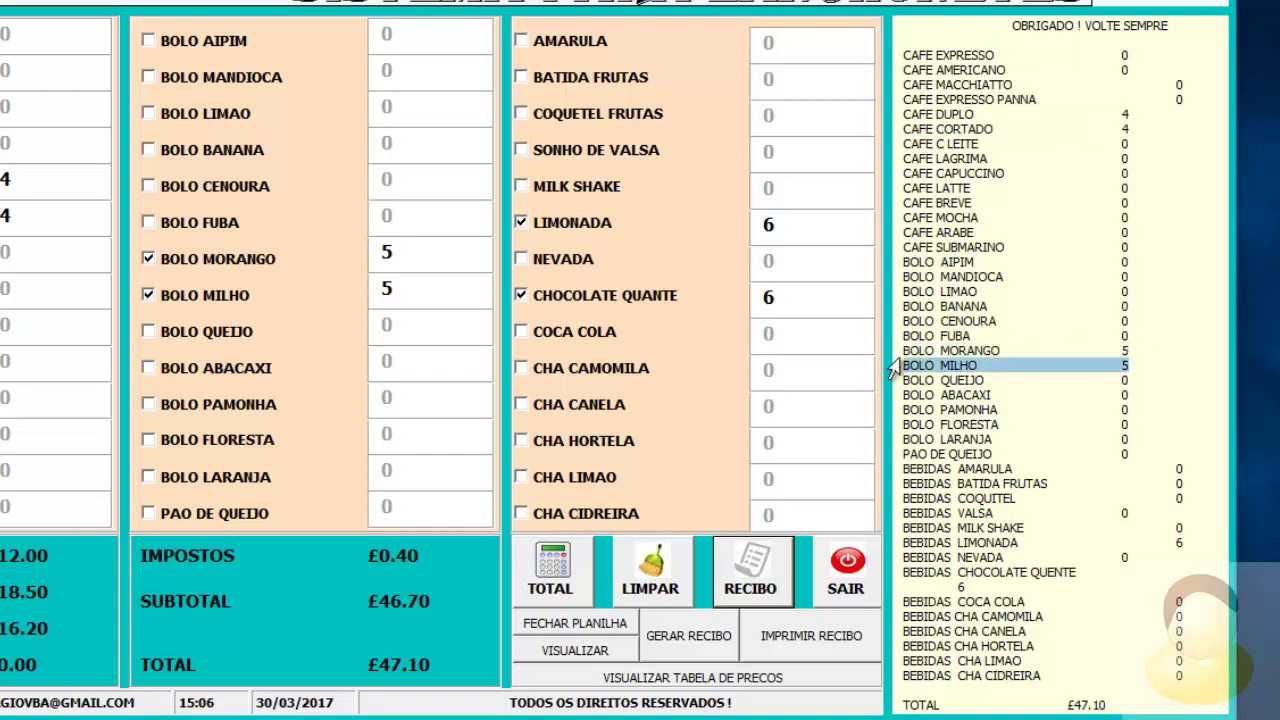
mouse_move(985, 587)
left_mouse_down()
mouse_move(904, 588)
mouse_move(904, 557)
left_mouse_up()
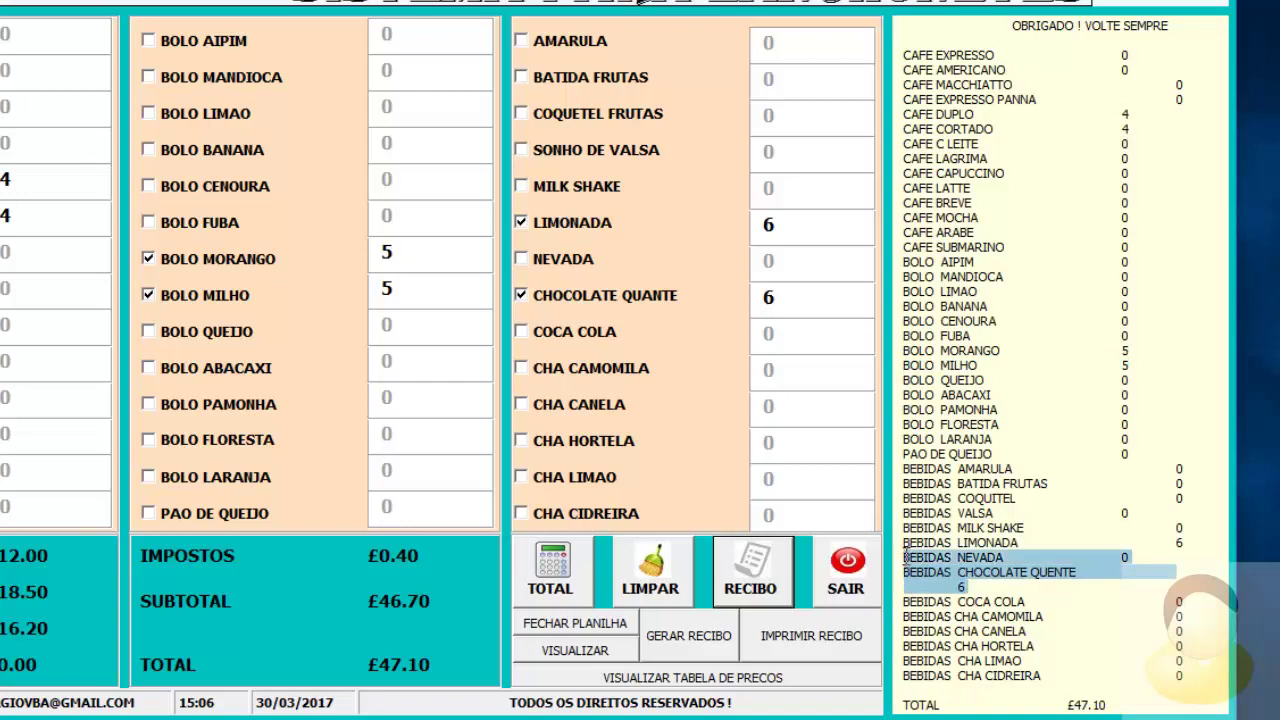
left_click_drag(1020, 542, 1168, 543)
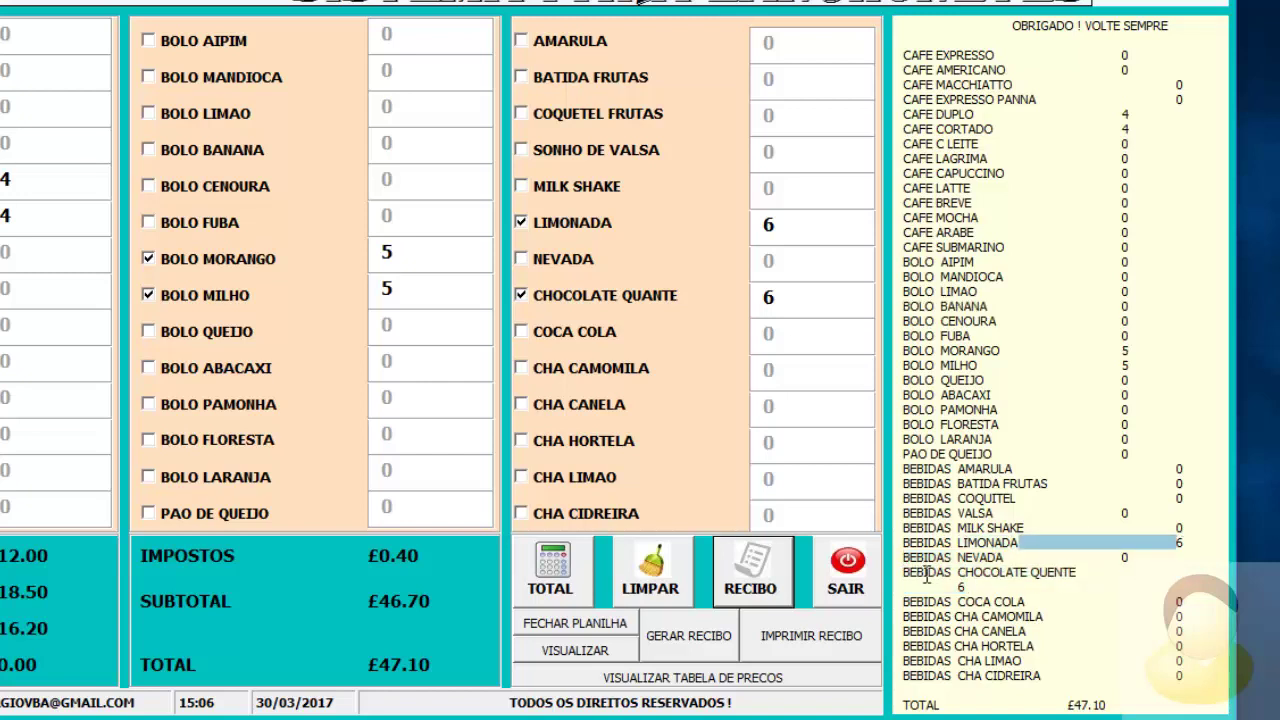
left_click_drag(963, 588, 958, 712)
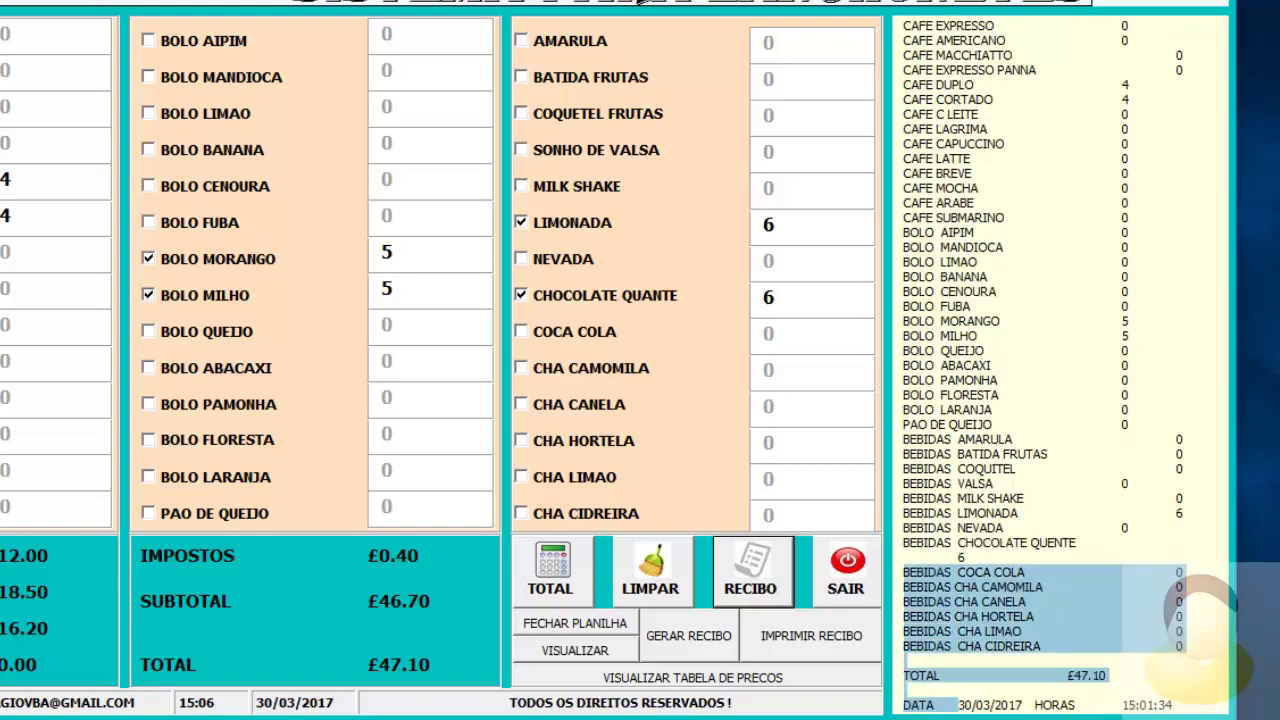
left_click(995, 658)
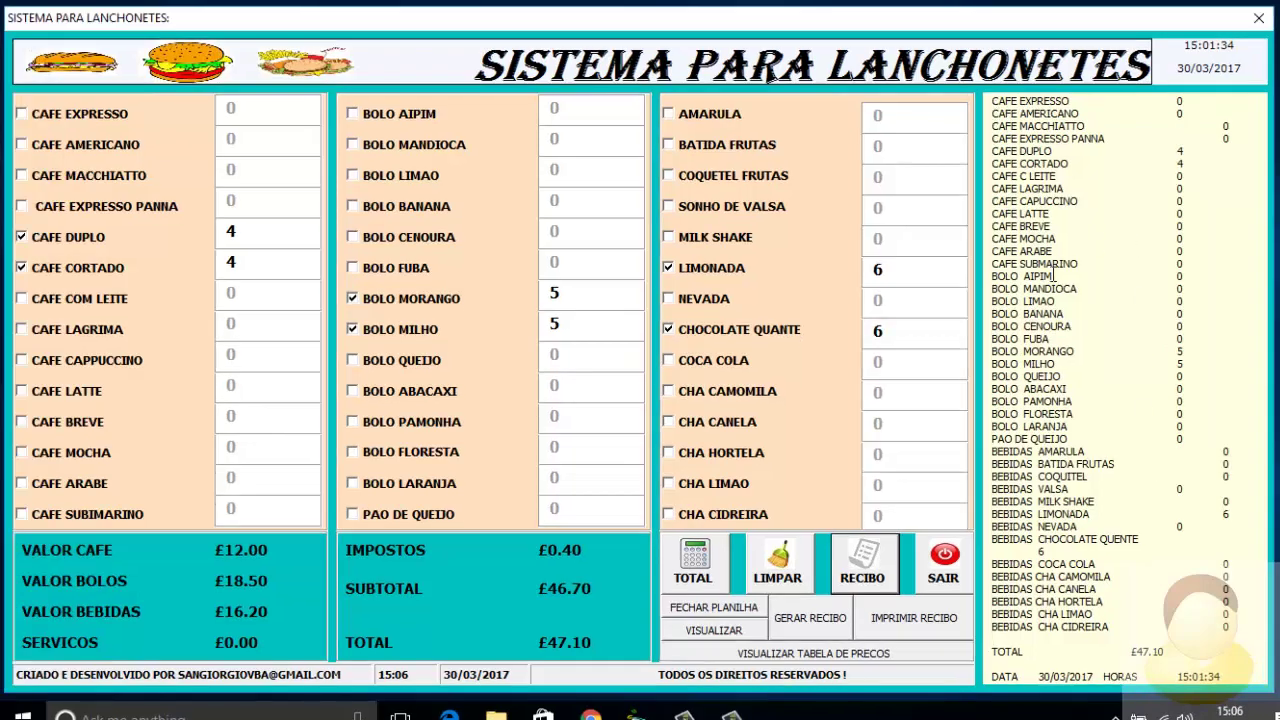
Generate the order receipt and print it to a PDF named recibo on the Desktop
left_click(800, 622)
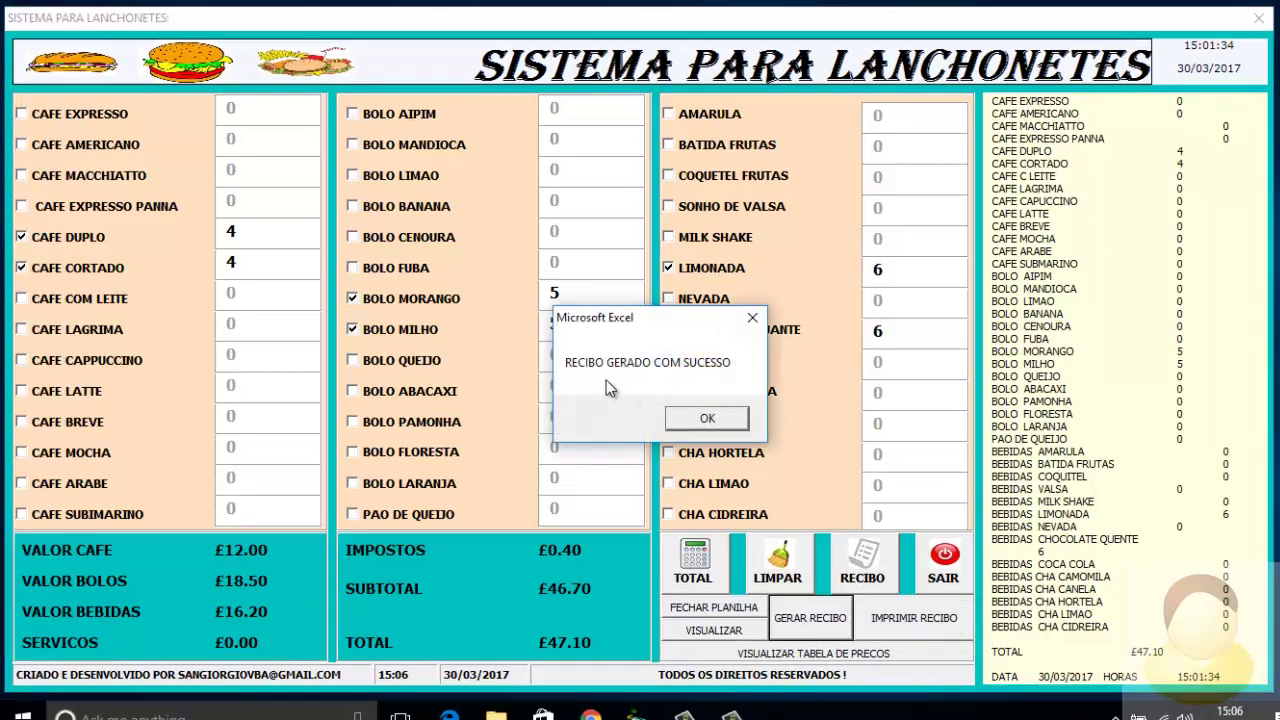
left_click(707, 419)
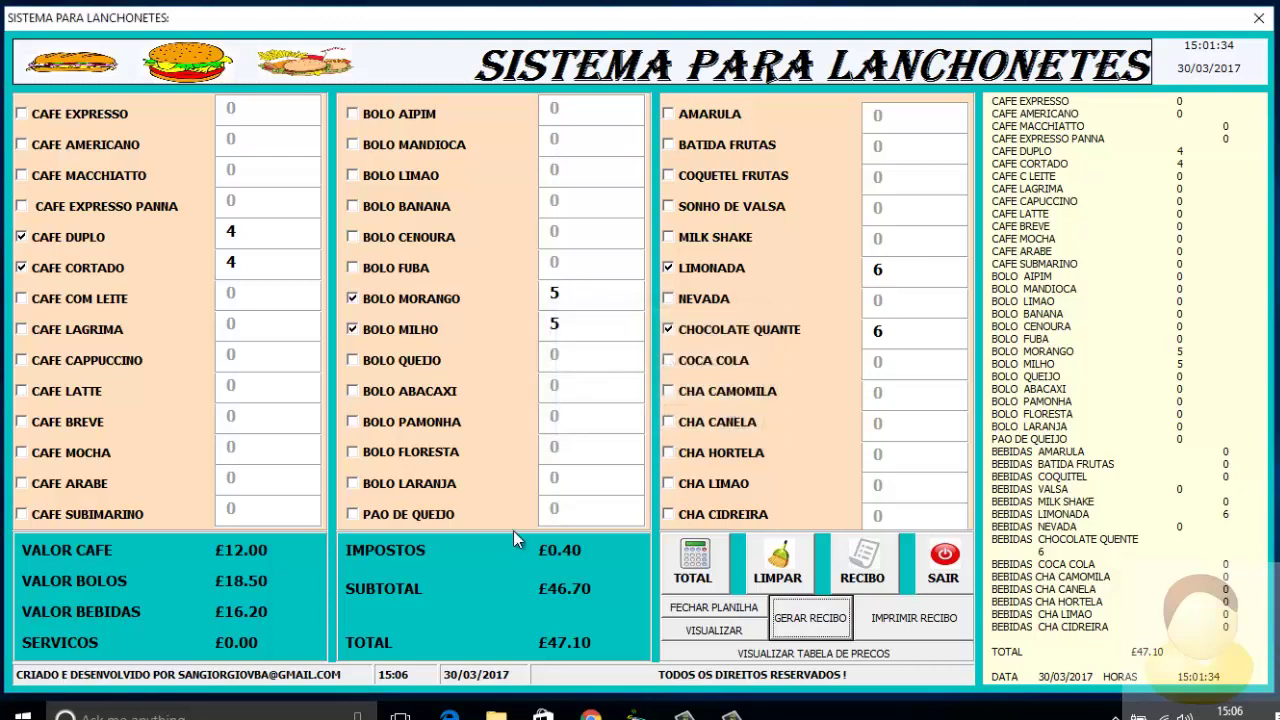
left_click(909, 620)
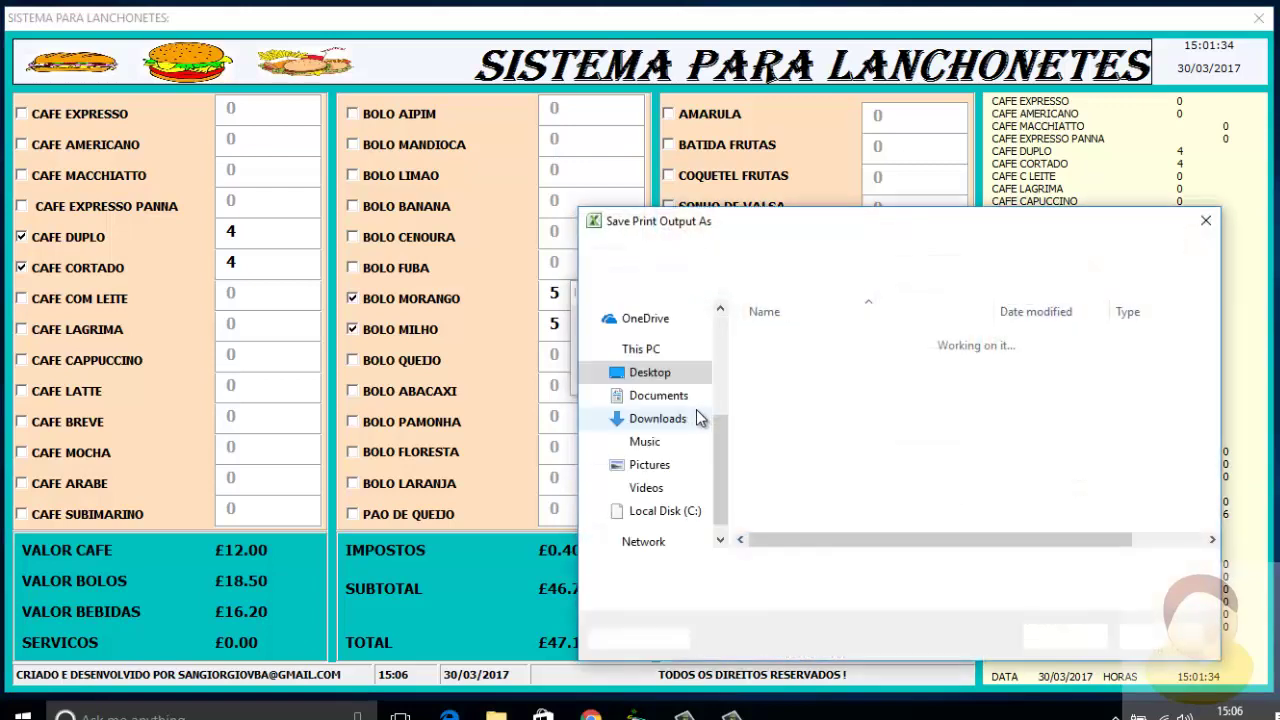
left_click_drag(814, 228, 690, 134)
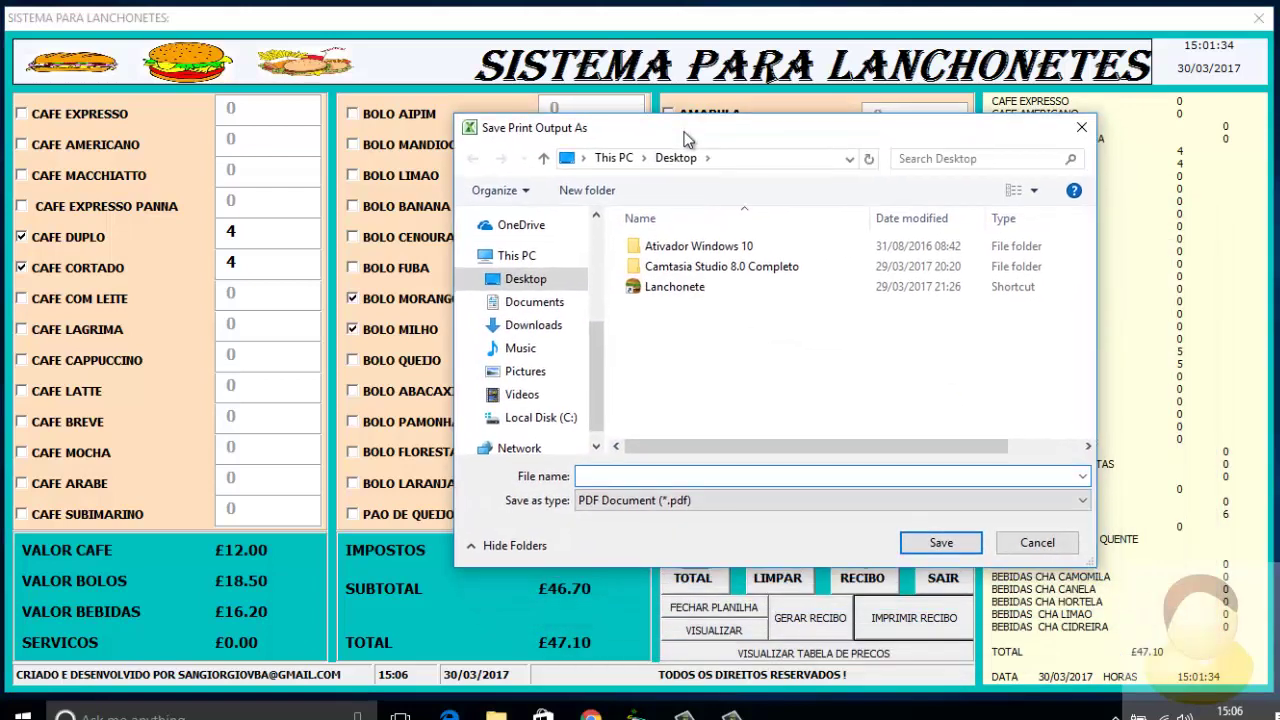
left_click(525, 282)
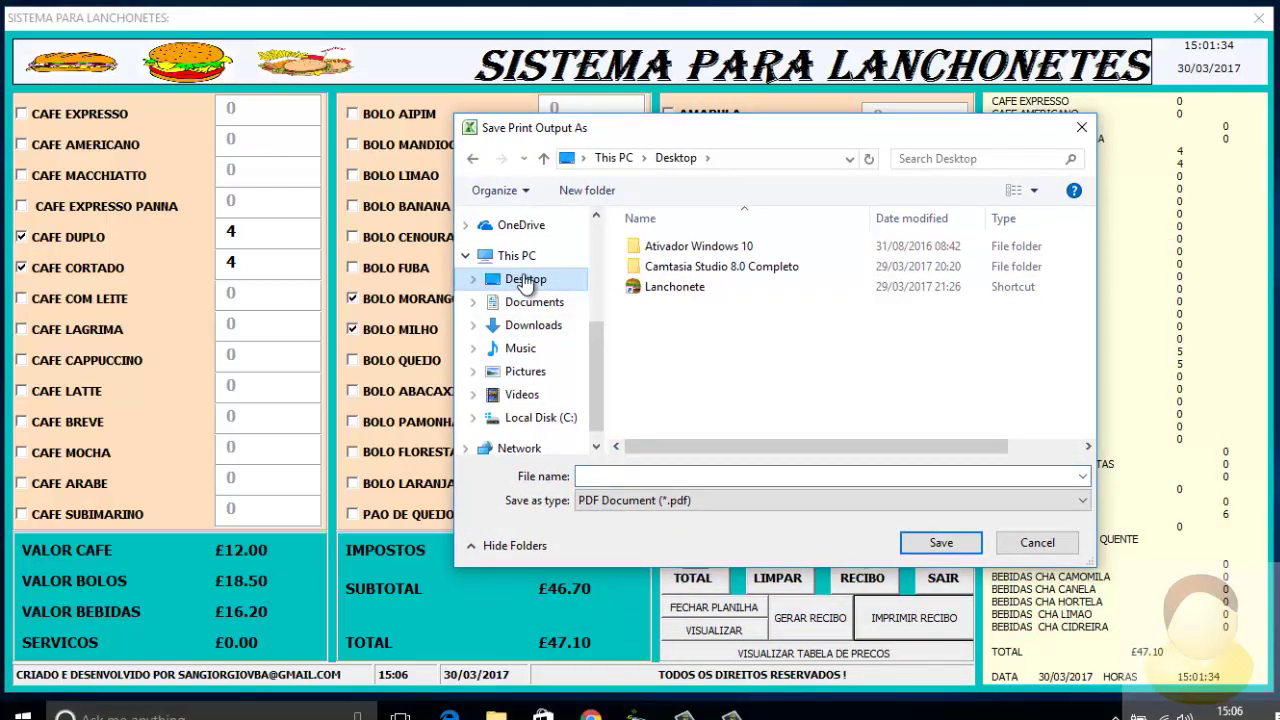
left_click(597, 477)
type("recibo")
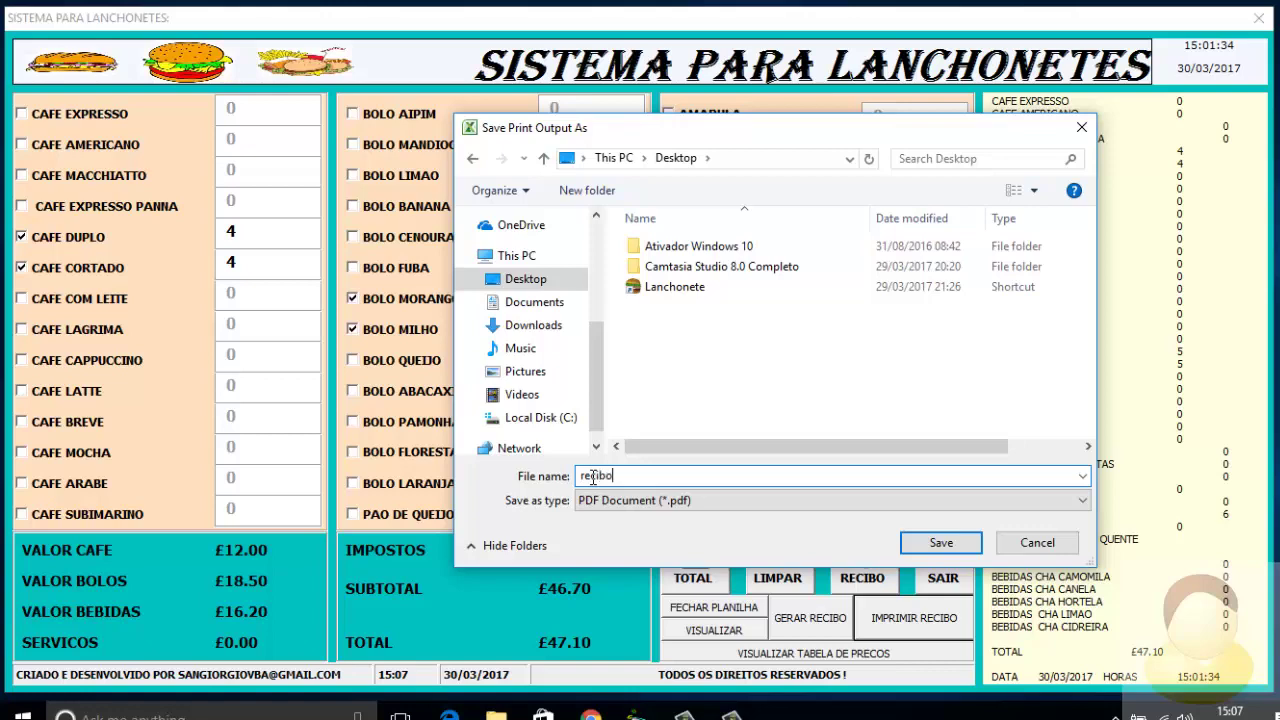
left_click(945, 541)
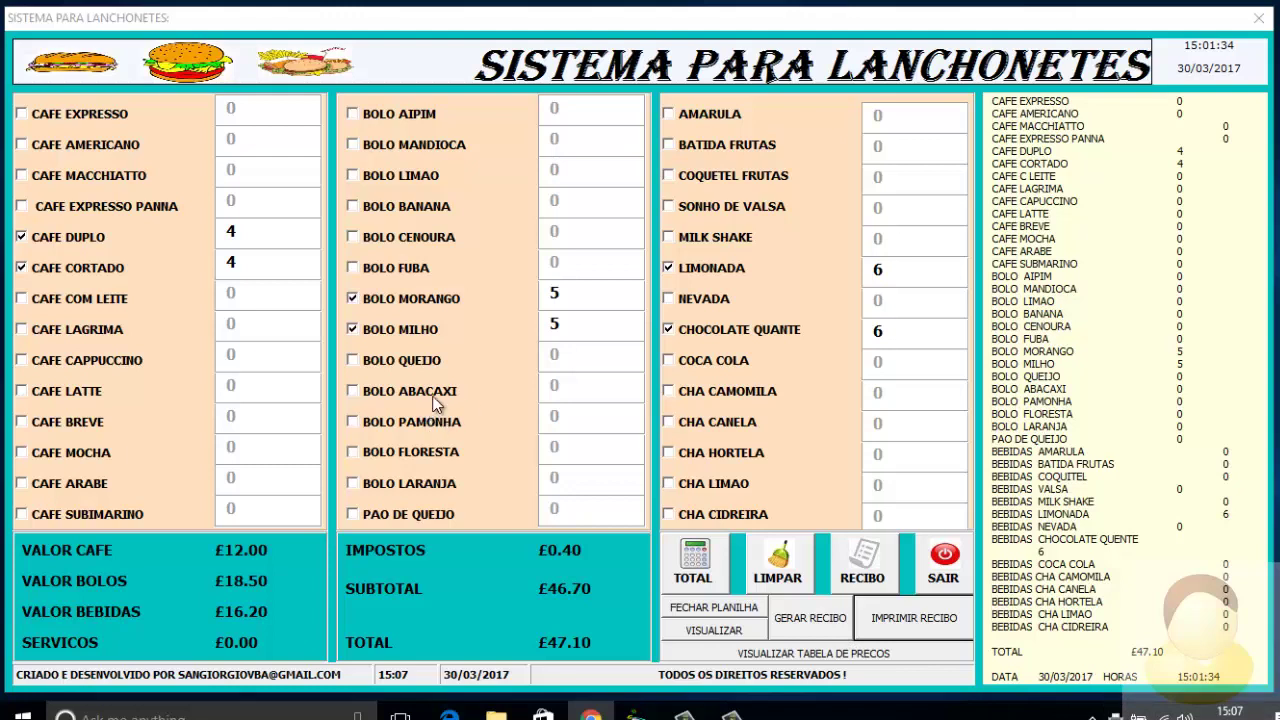
left_click(797, 653)
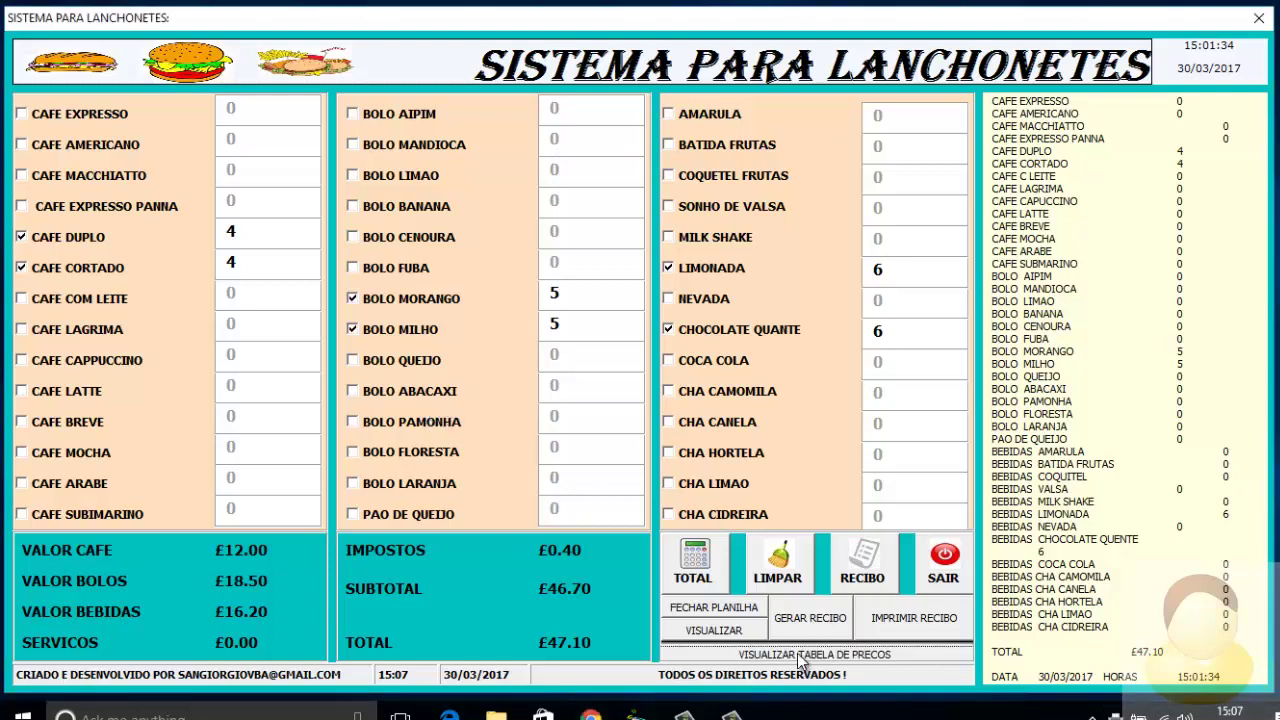
left_click_drag(640, 256, 1047, 161)
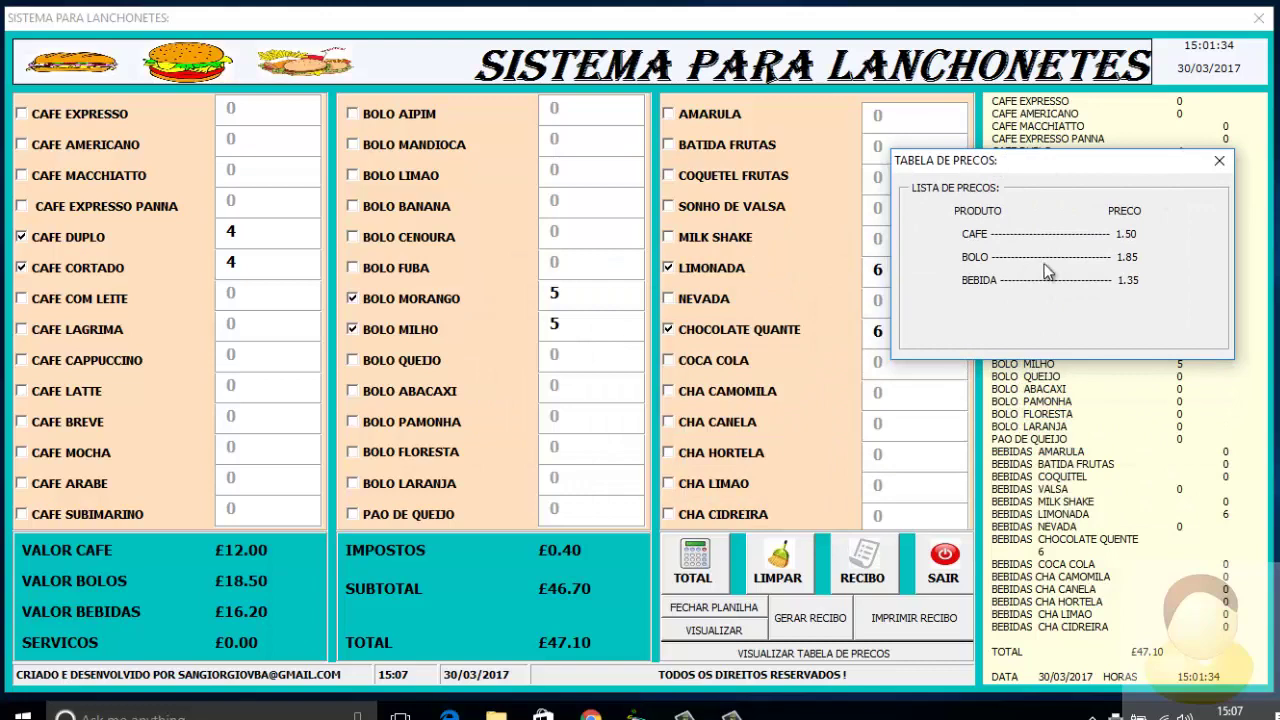
left_click(1219, 161)
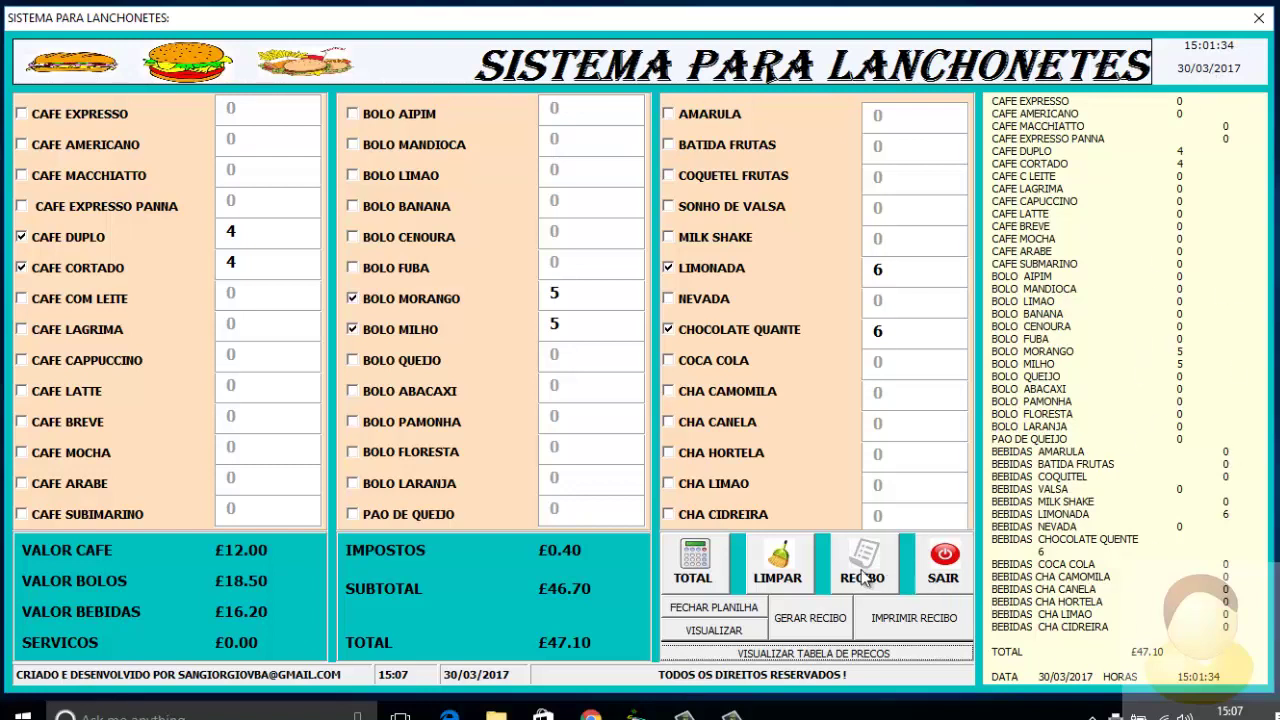
Reset every checkbox, quantity, total and the receipt panel with LIMPAR
left_click(789, 567)
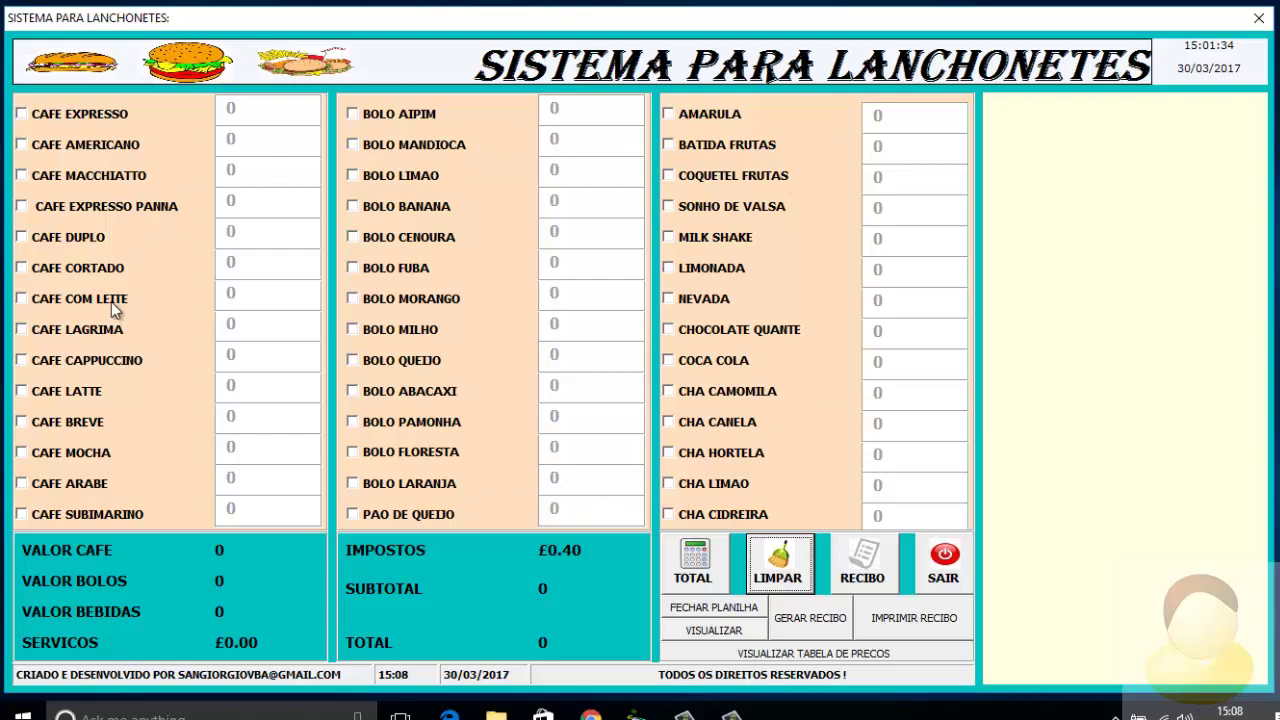
left_click(706, 616)
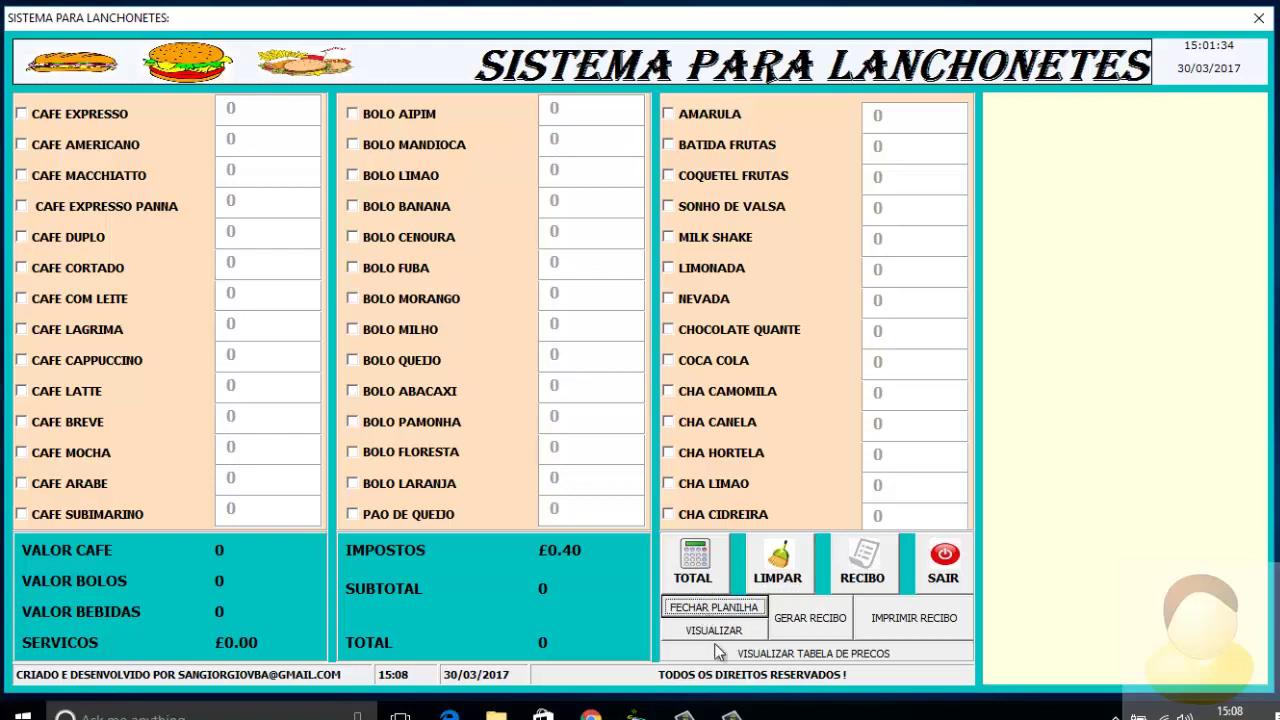
left_click(713, 632)
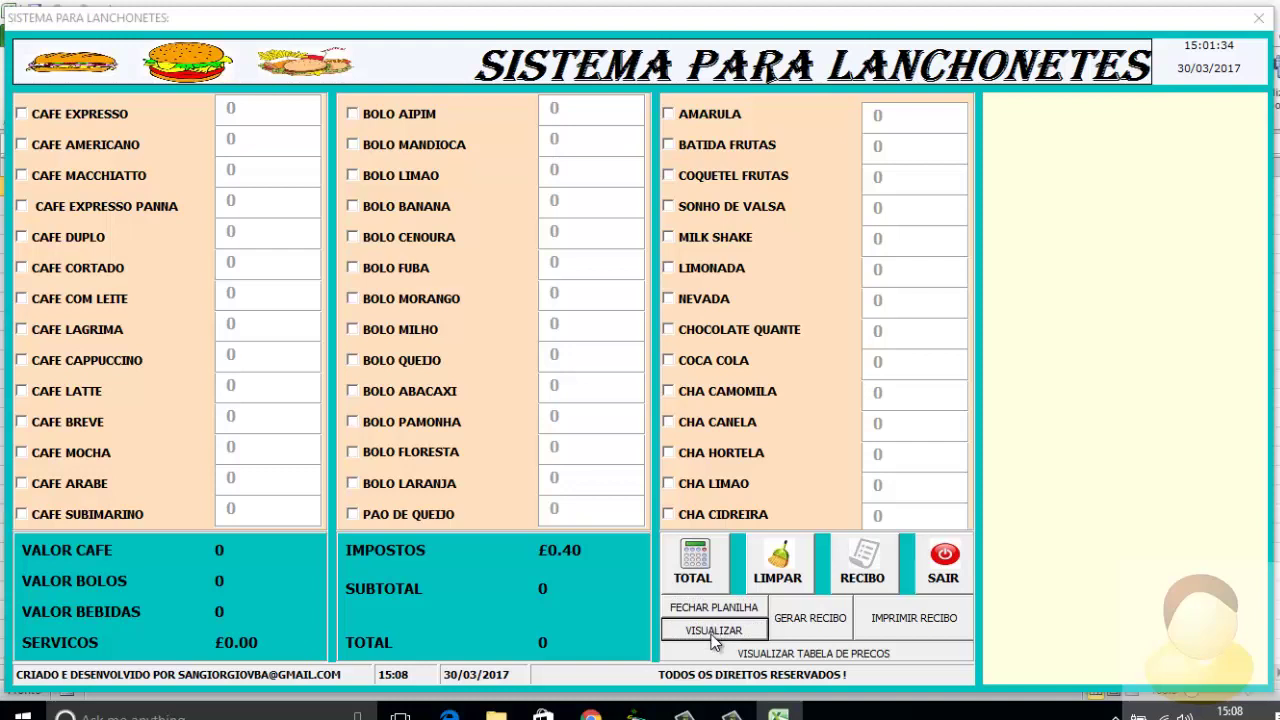
left_click(714, 610)
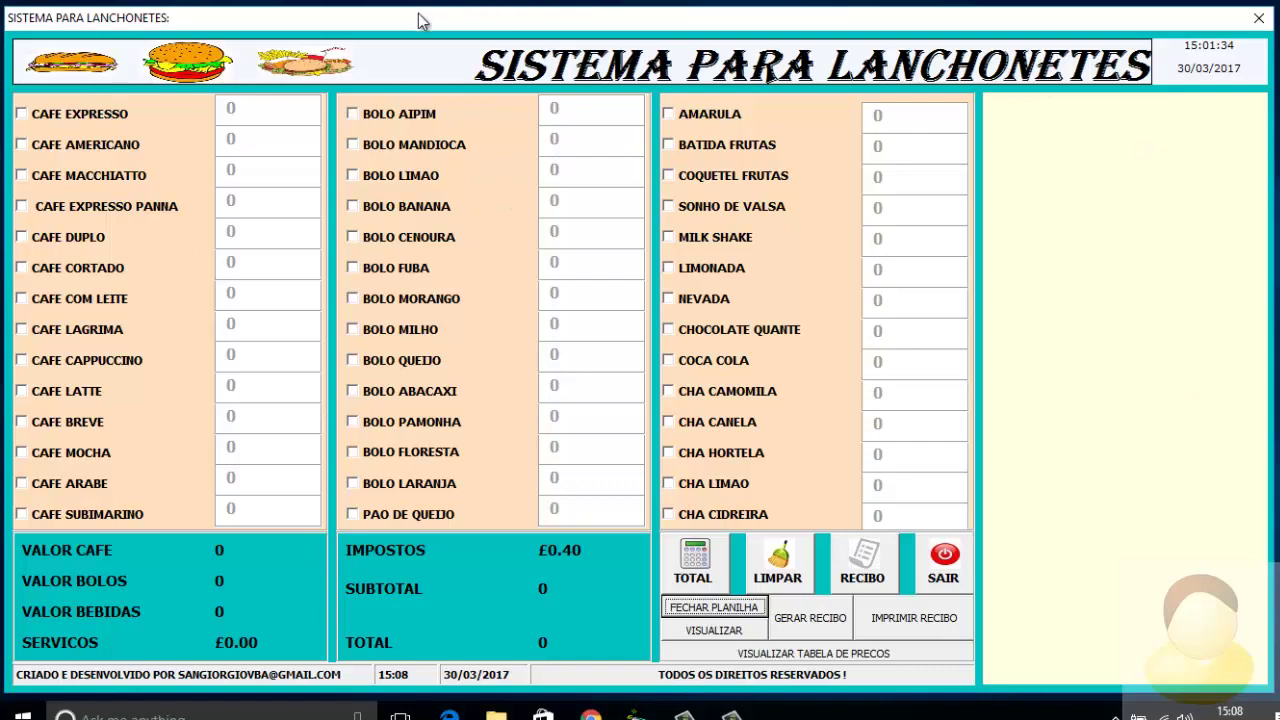
left_click_drag(420, 21, 433, 14)
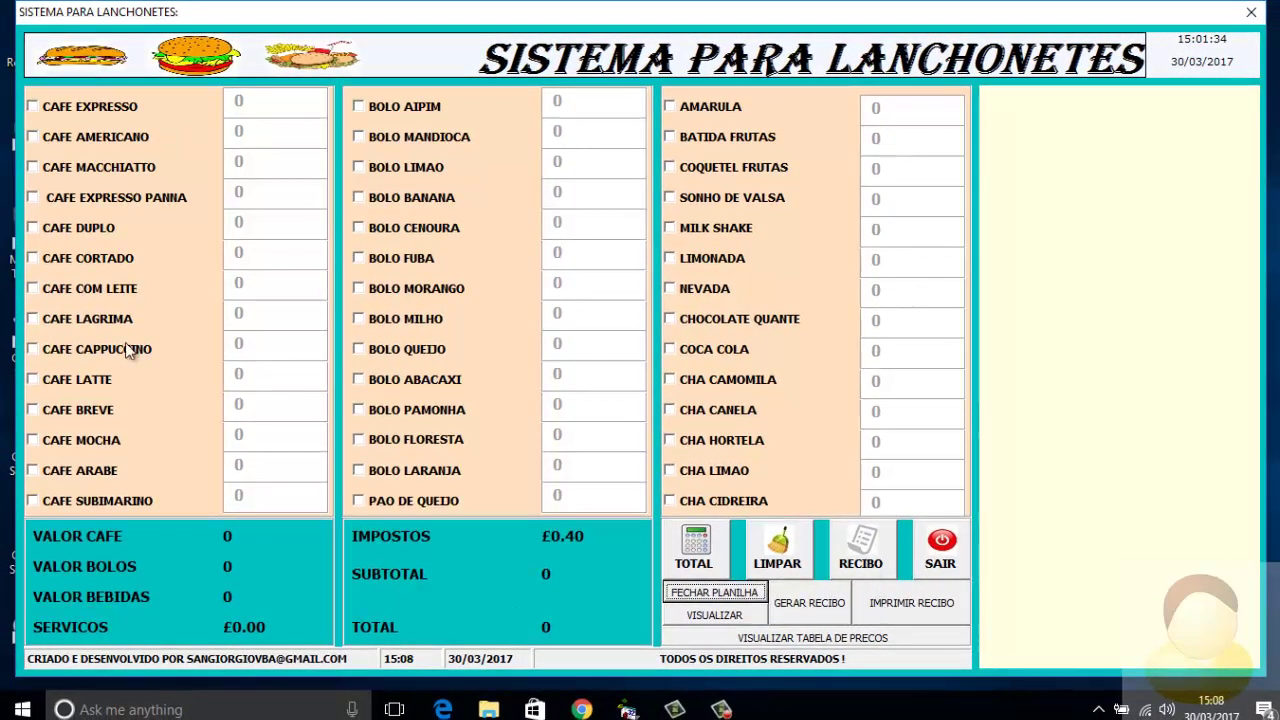
Generate the zero-value receipt dated 30/03/2017 and scroll through its text to review it
left_click(853, 568)
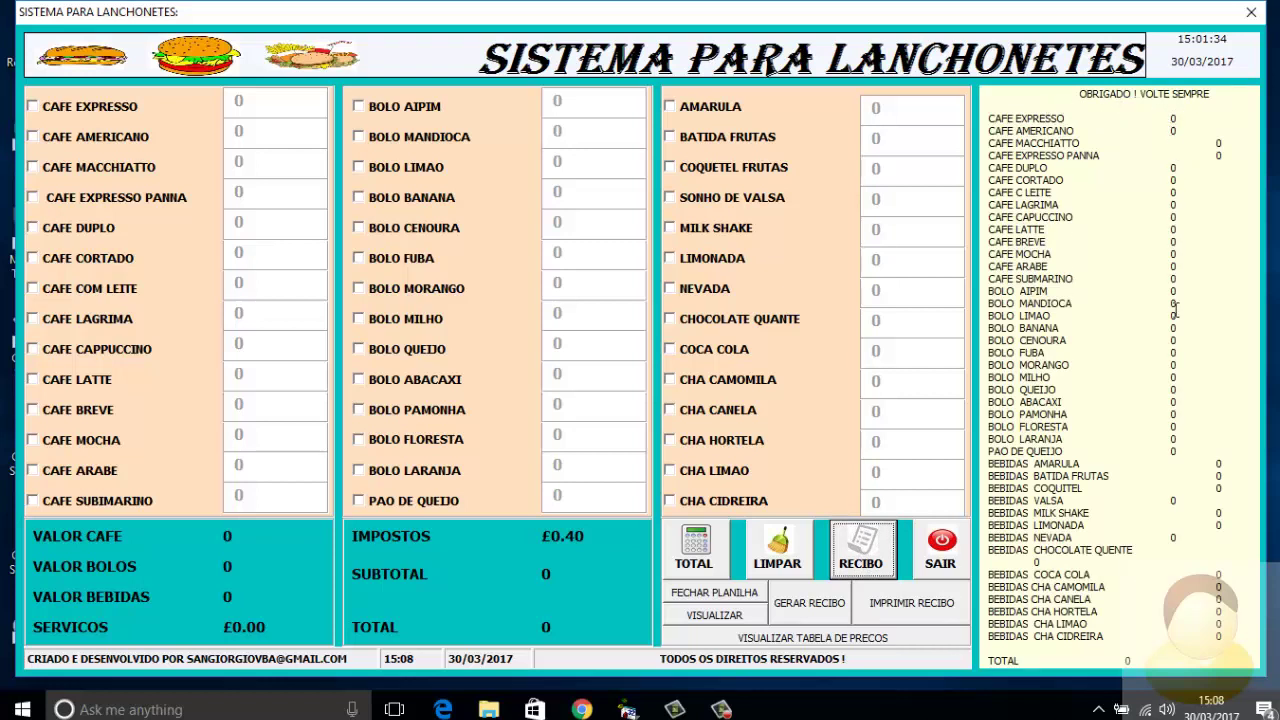
scroll(1121, 594, "down", 1)
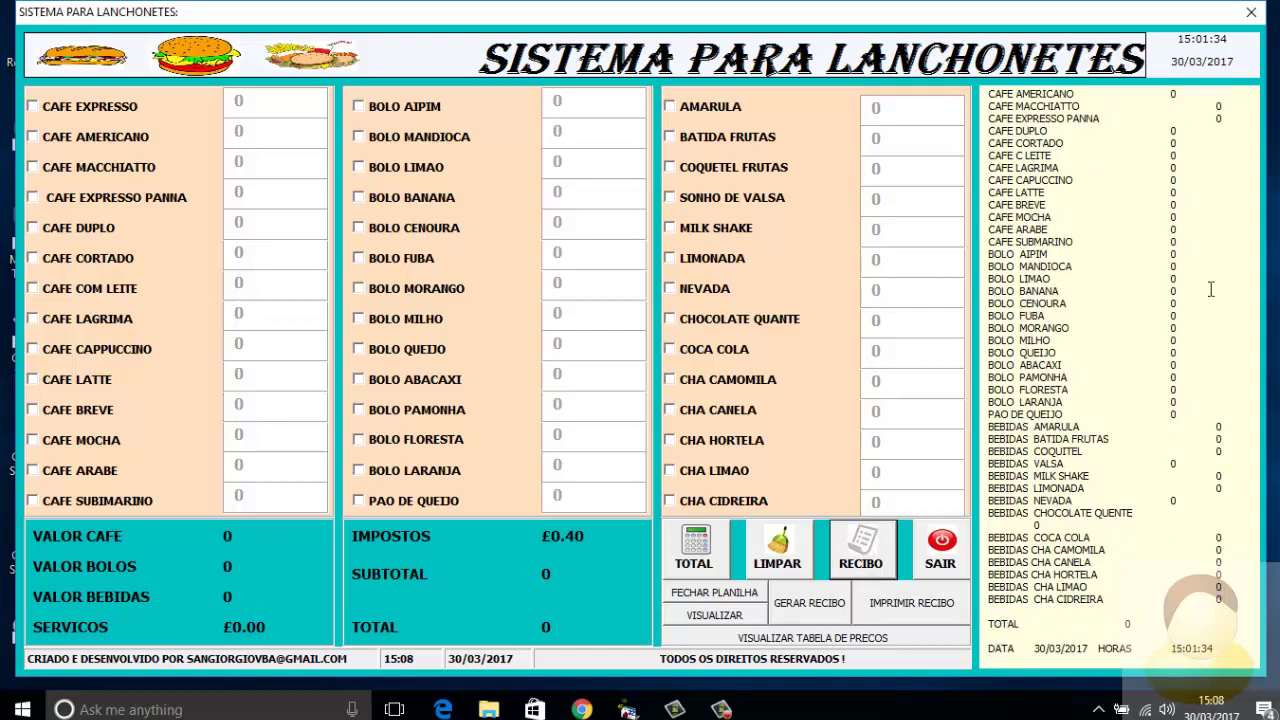
left_click_drag(1050, 428, 1000, 40)
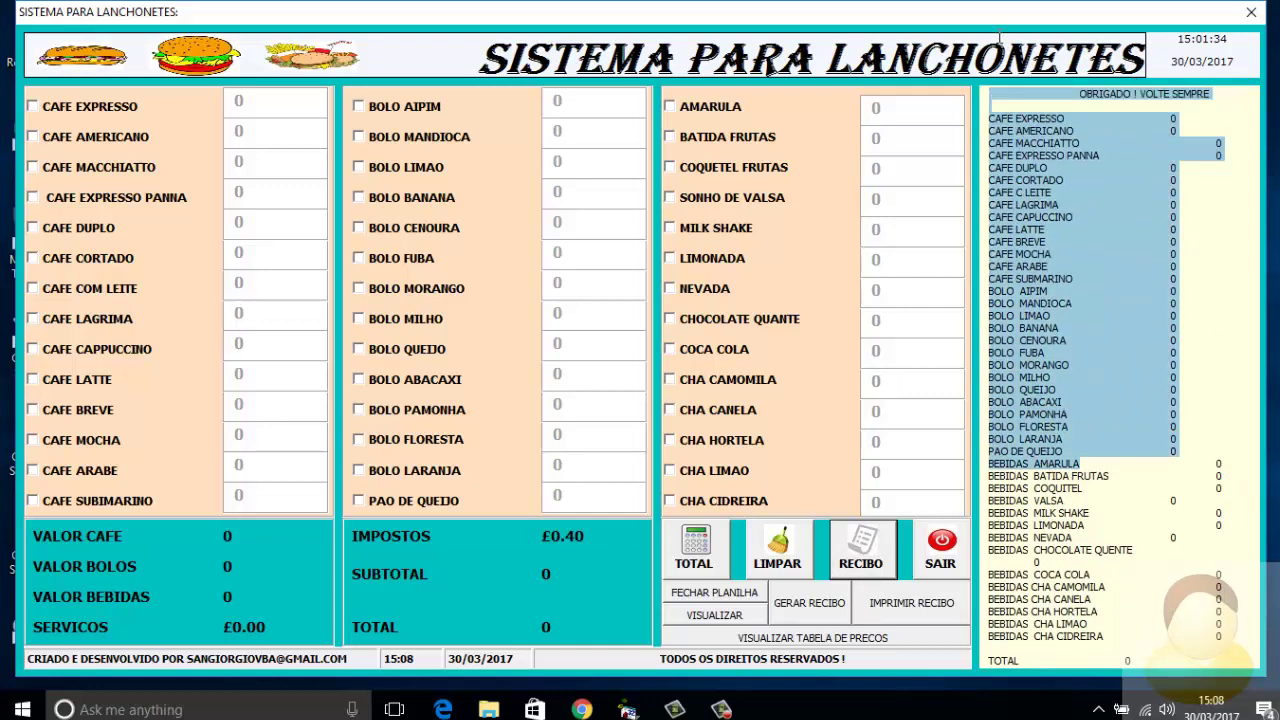
left_click(1060, 265)
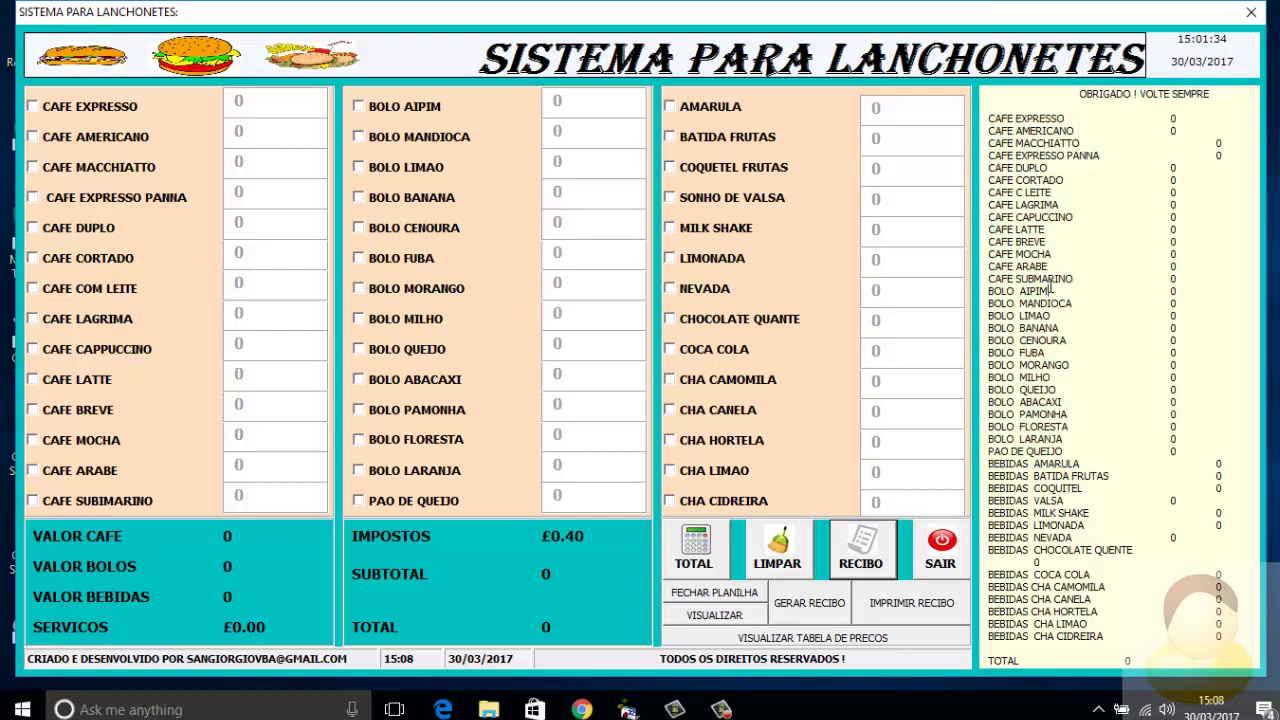